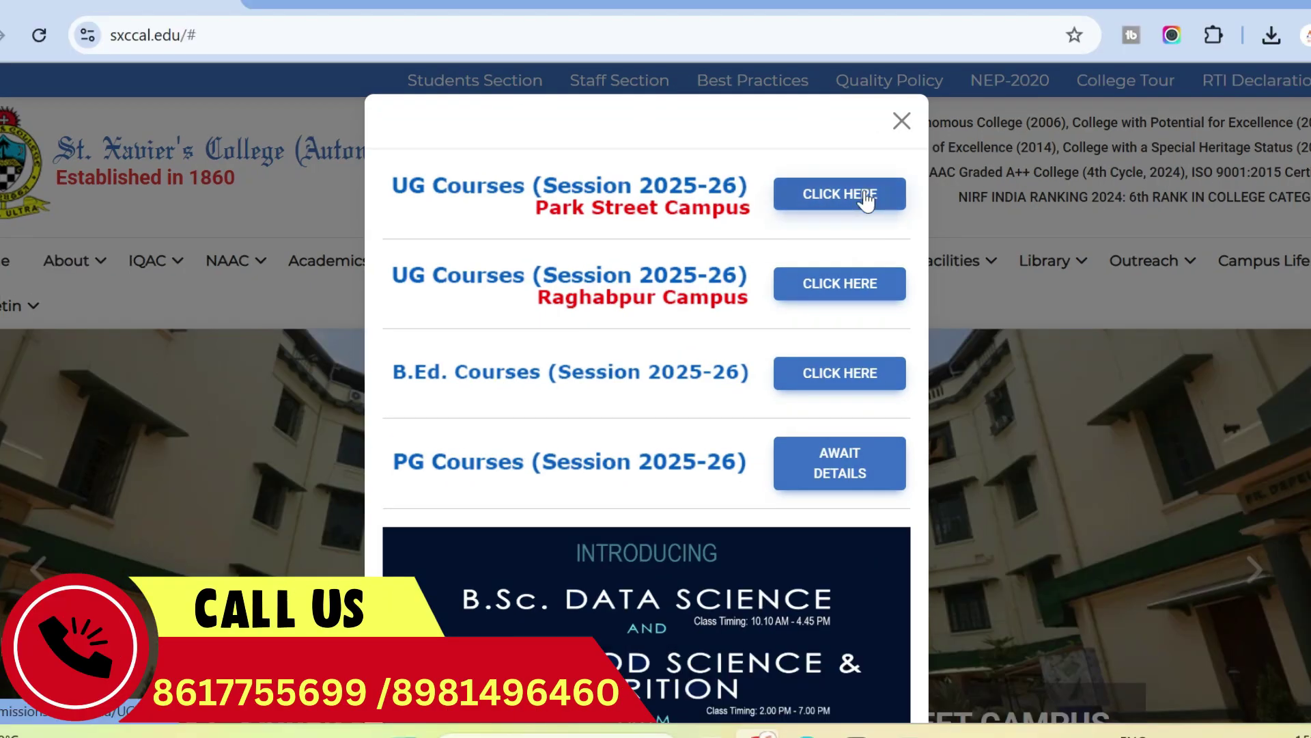
# - Open the 2025-26 undergraduate admission page for the Park Street Campus and go to its online application
pyautogui.click(866, 196)
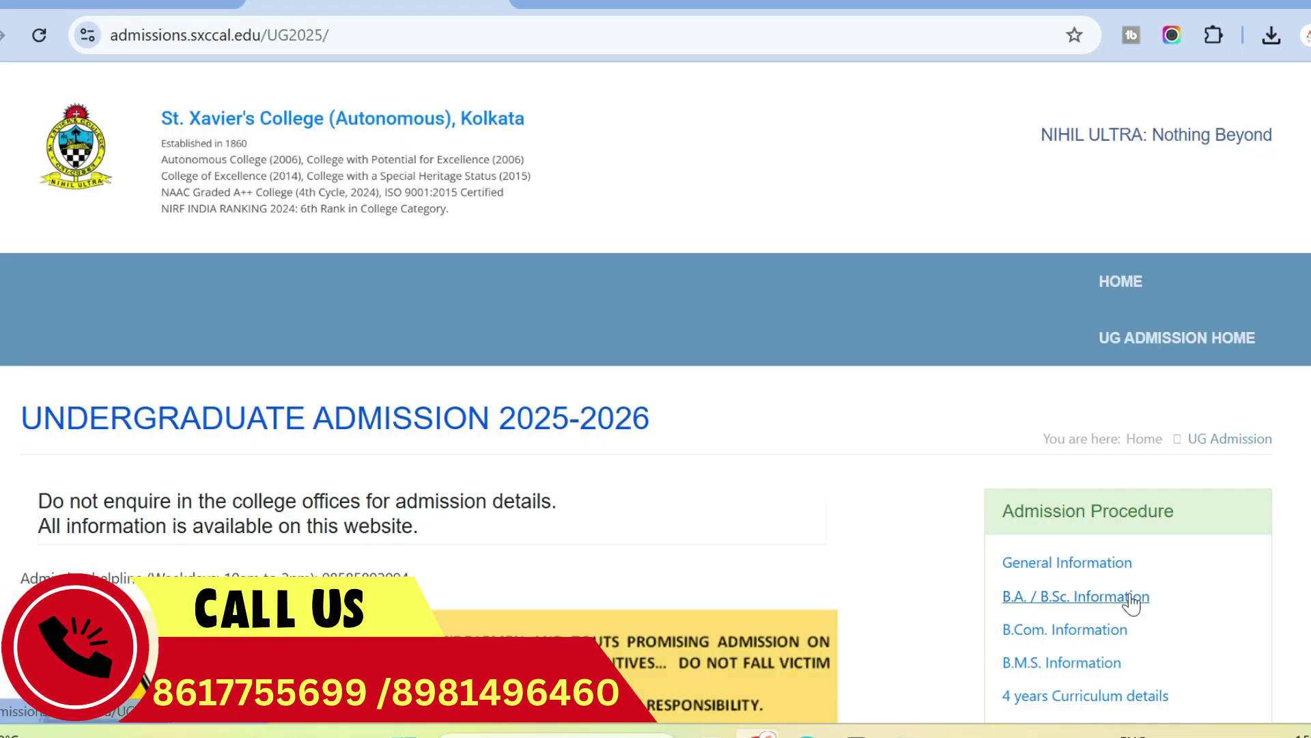
pyautogui.scroll(-5, 1144, 588)
pyautogui.scroll(-2, 1154, 519)
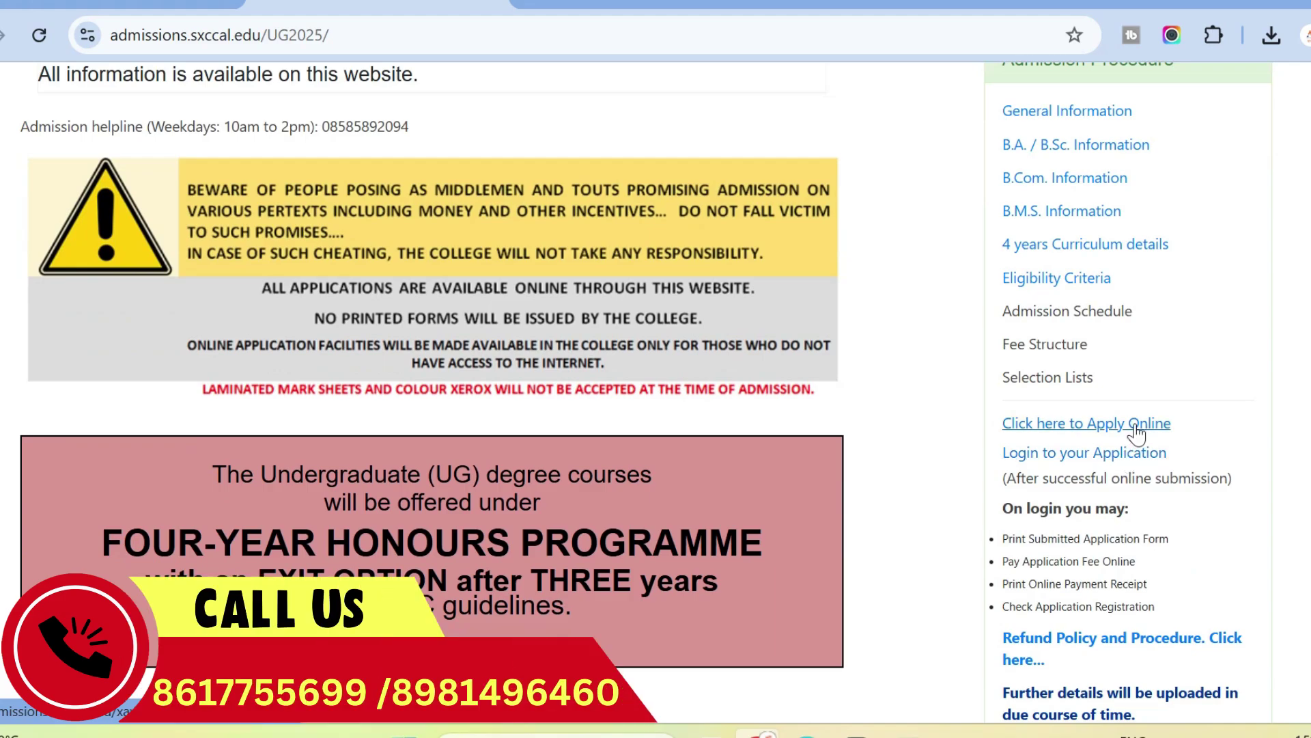
pyautogui.click(1136, 423)
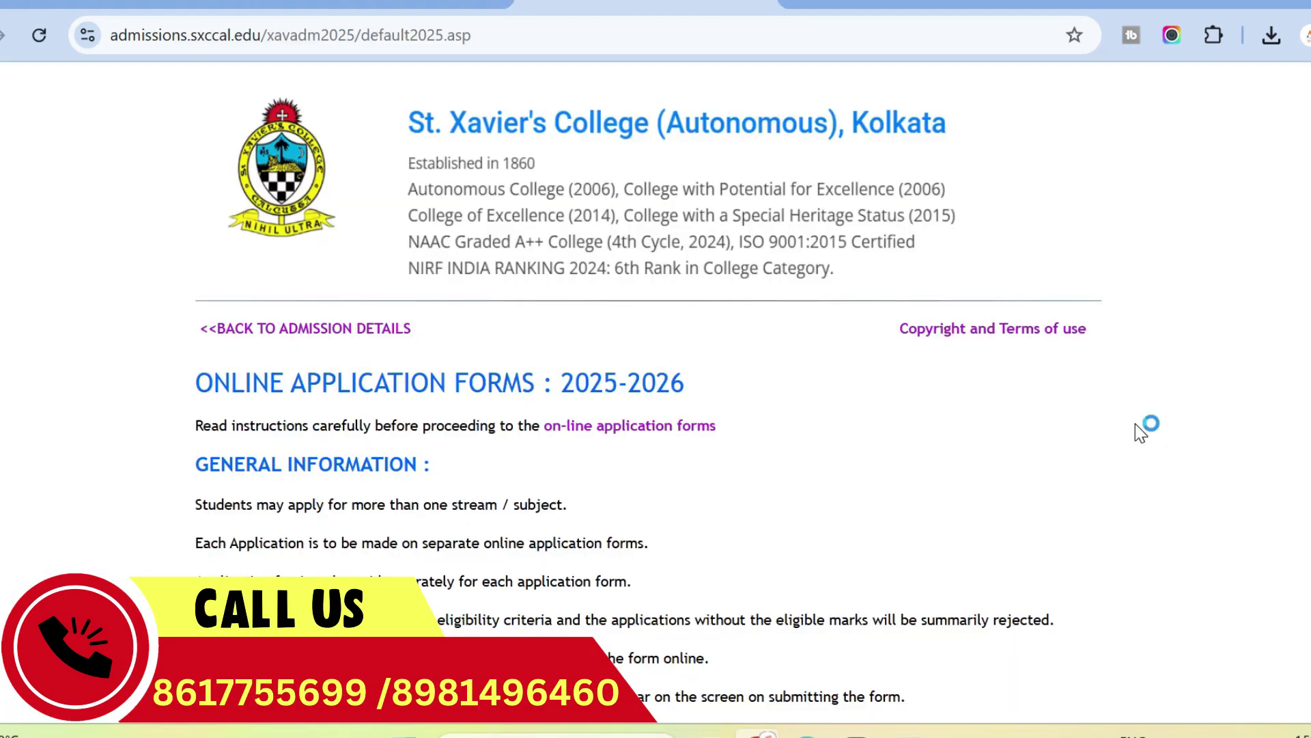
# - Review the general application instructions and stream list, and open the BMS Honours application form
pyautogui.scroll(-8, 1135, 423)
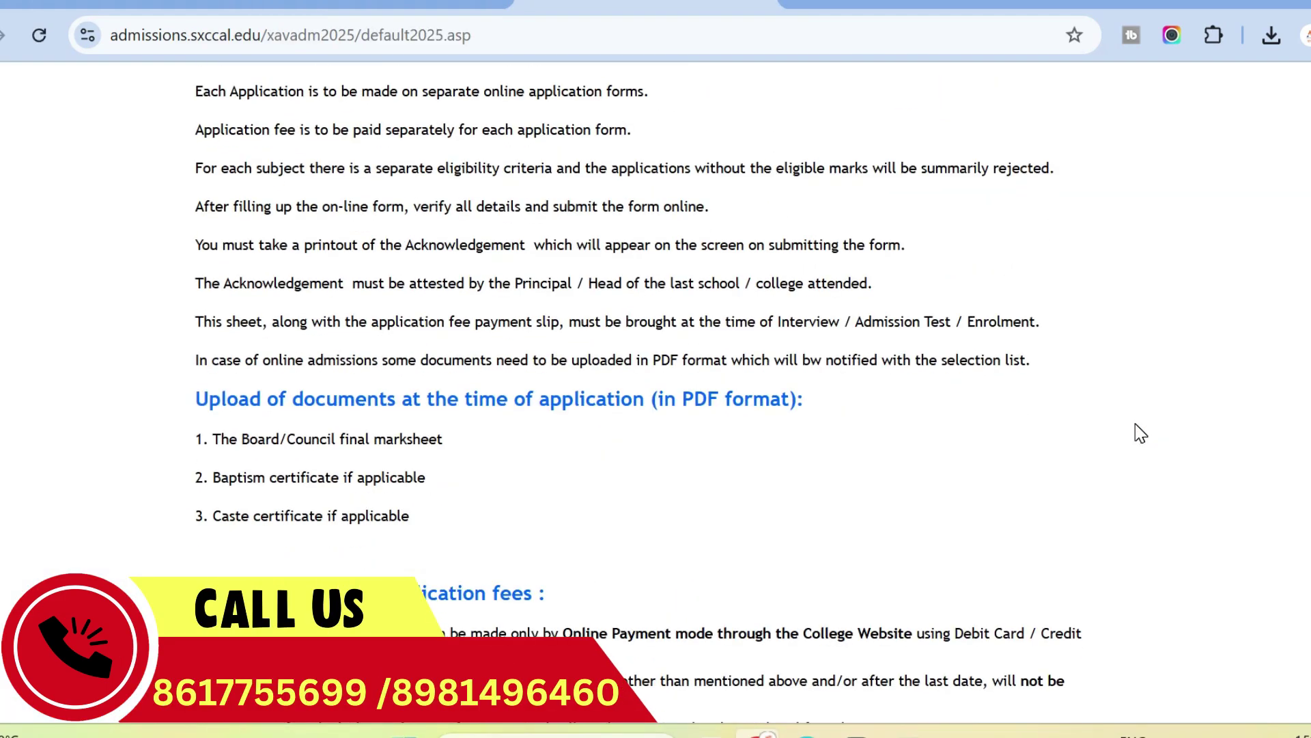
pyautogui.scroll(-12, 1136, 425)
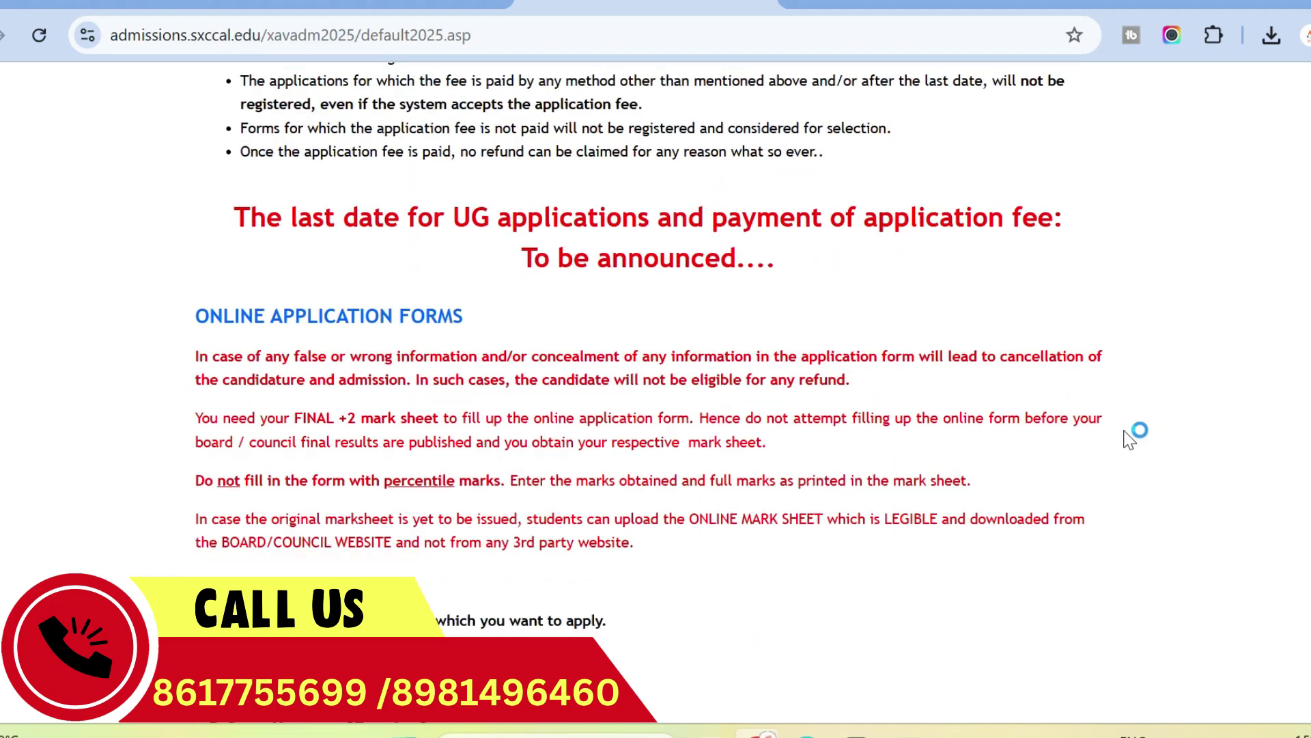
pyautogui.scroll(-9, 1125, 430)
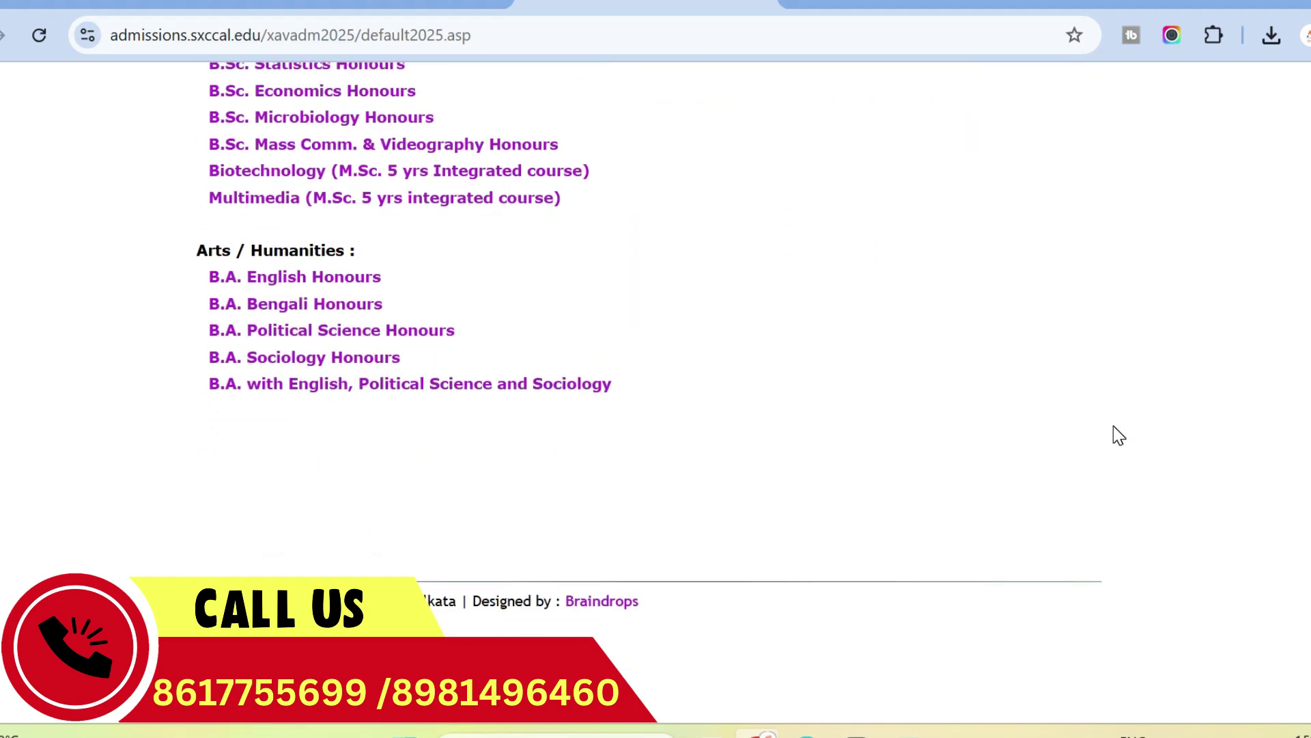
pyautogui.scroll(7, 1114, 426)
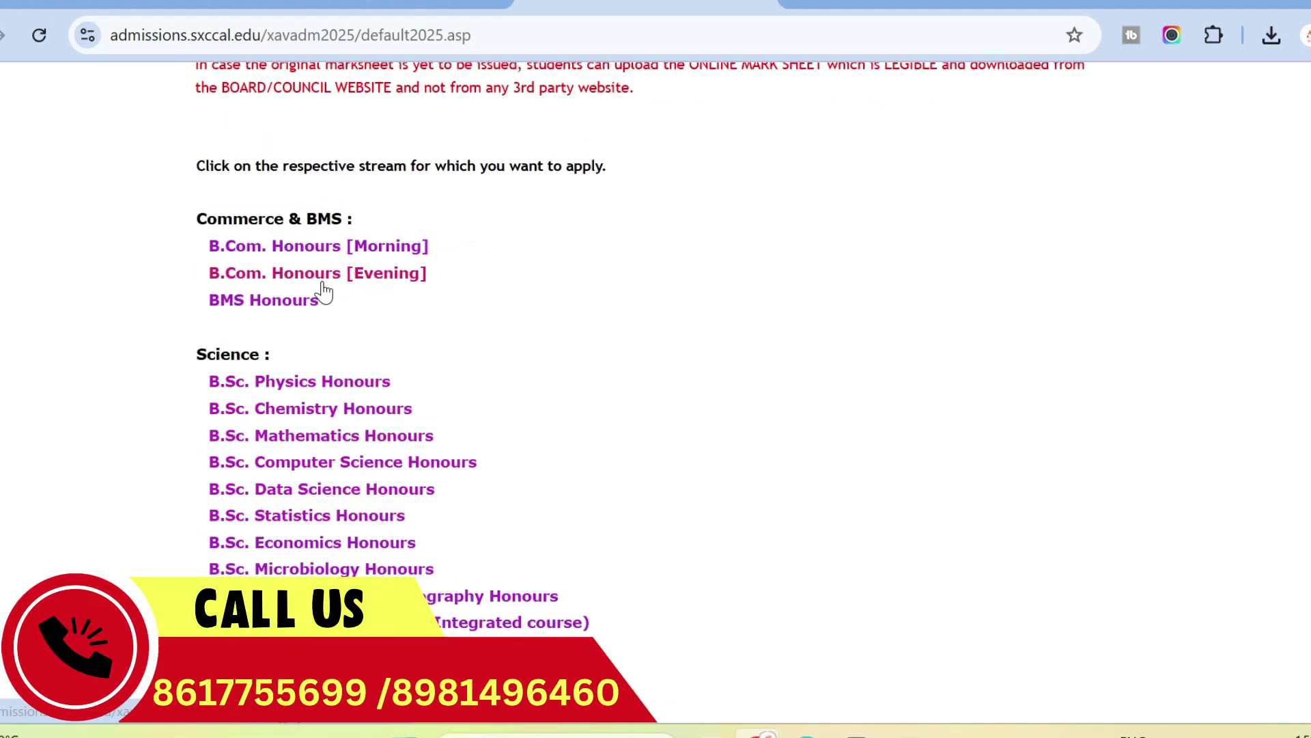
pyautogui.click(301, 308)
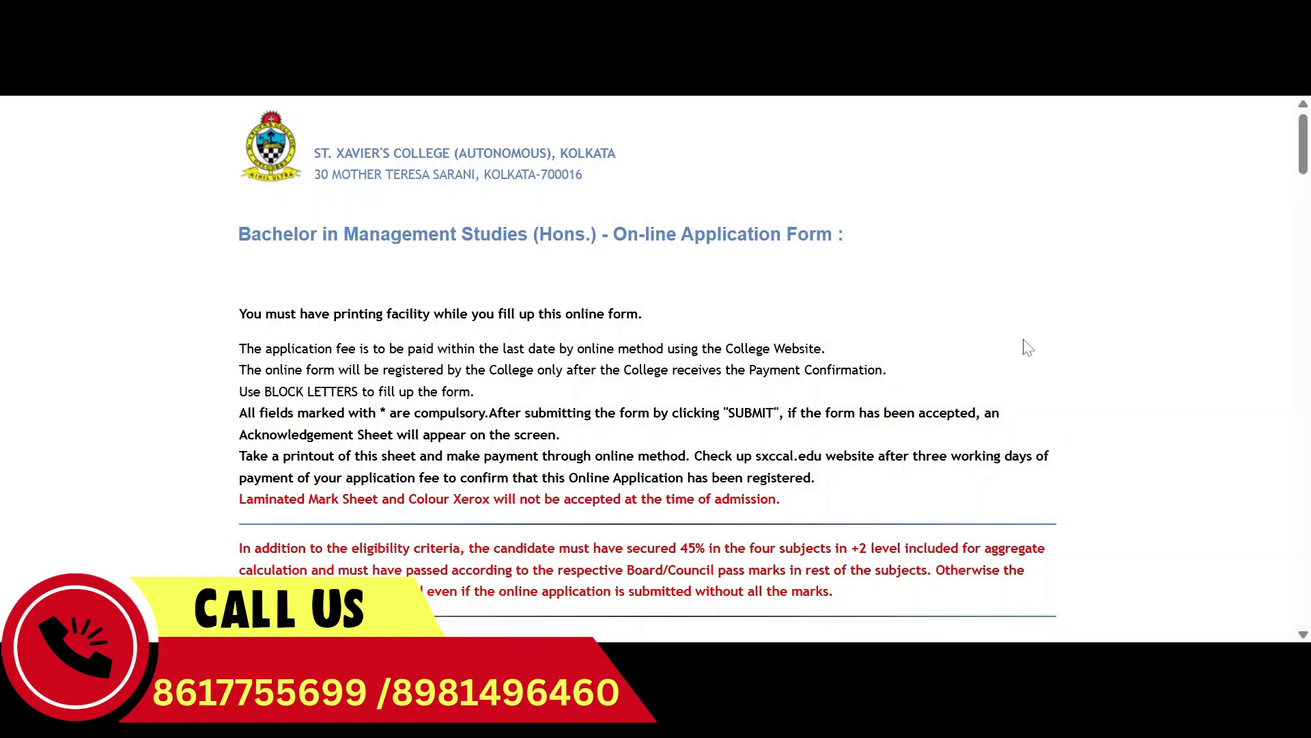
# - Read the BMS form's instructions on fees, eligibility, name matching and document uploads, through to the Applicant's Details section
pyautogui.scroll(-2, 1028, 348)
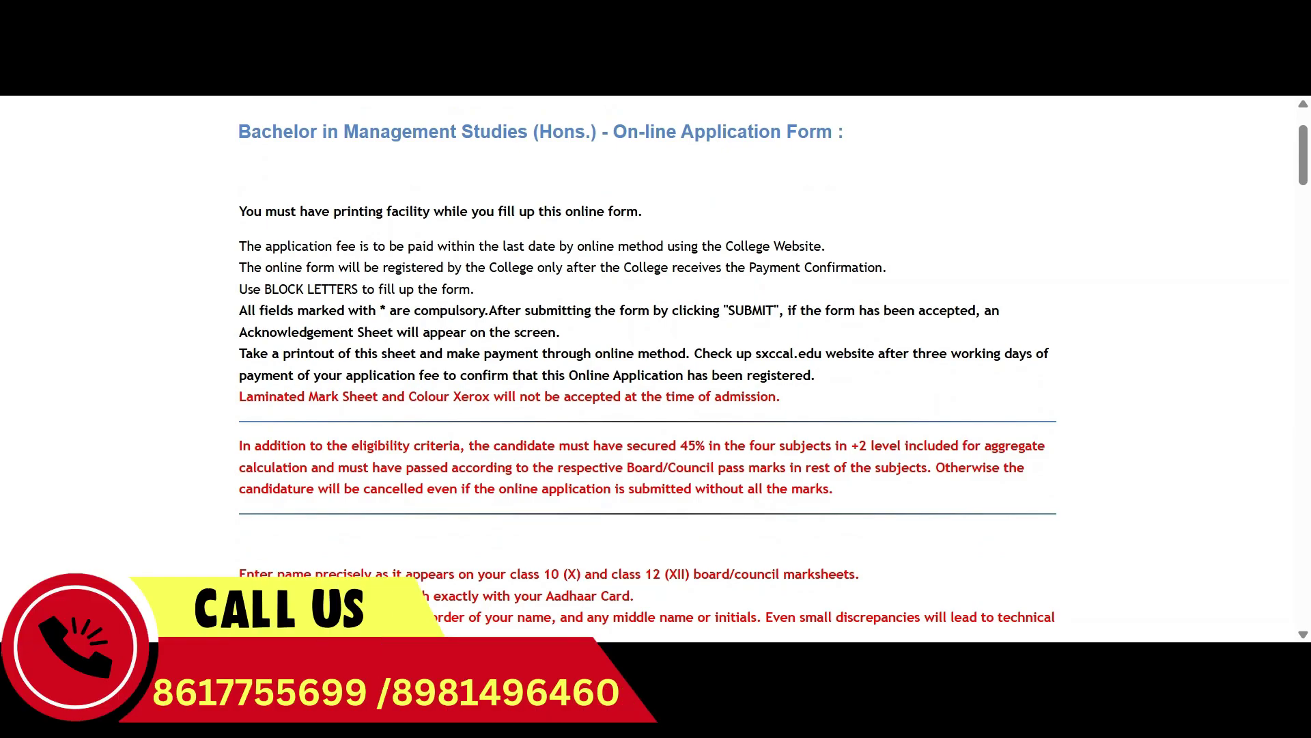
pyautogui.scroll(-2, 1028, 349)
pyautogui.scroll(-4, 1028, 349)
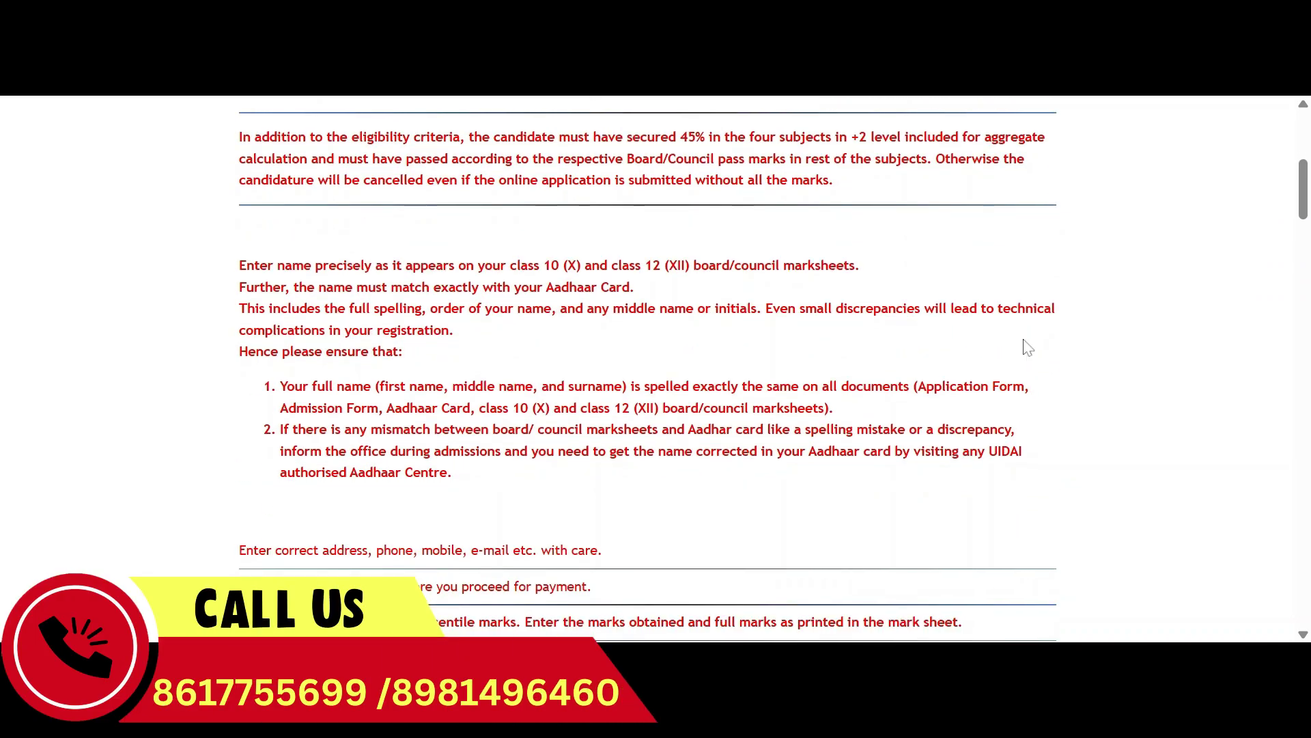
pyautogui.scroll(-4, 1028, 348)
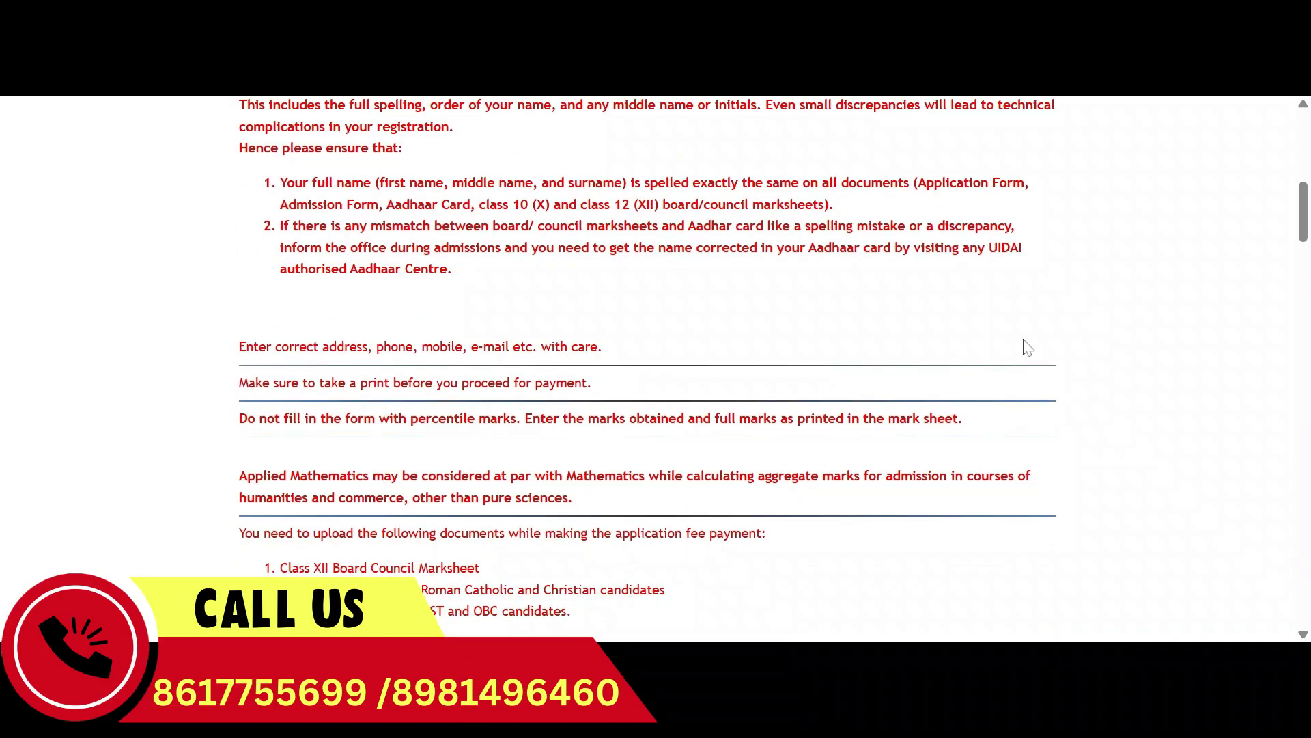
pyautogui.scroll(-2, 1027, 348)
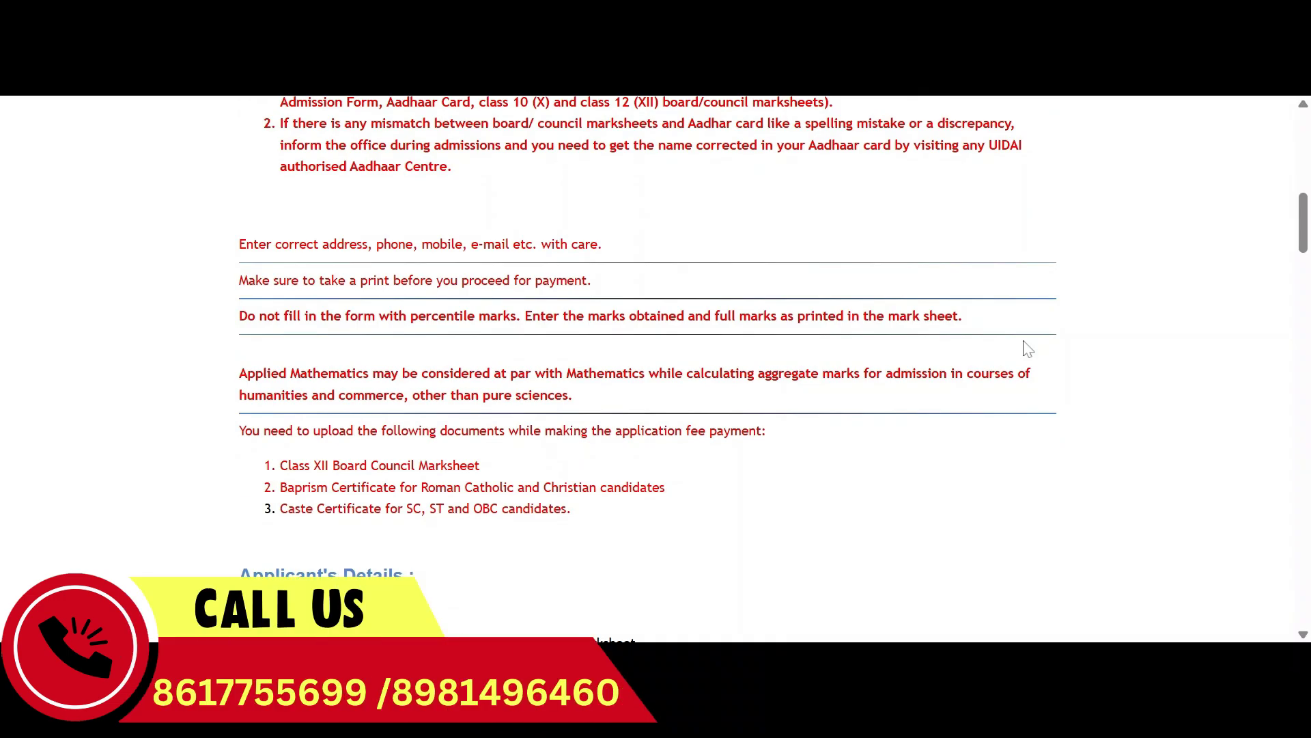
pyautogui.scroll(-2, 1028, 348)
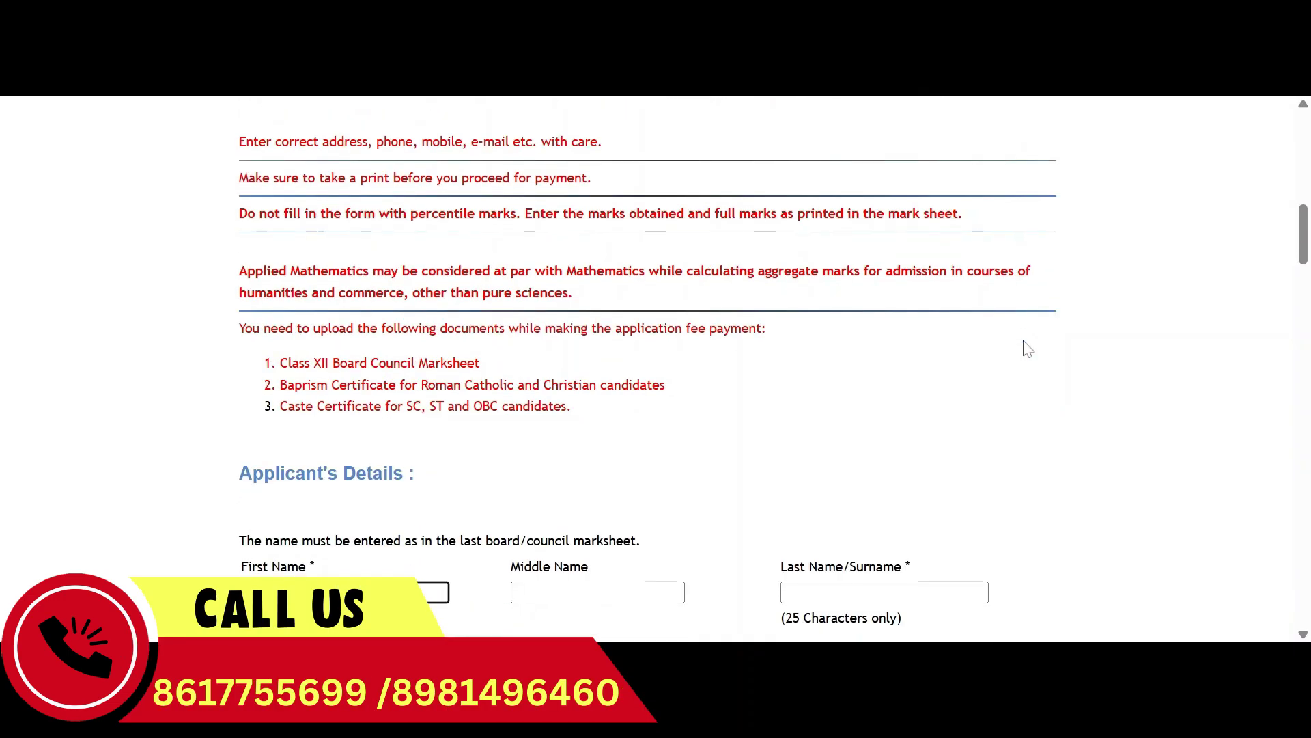
pyautogui.scroll(-2, 1028, 348)
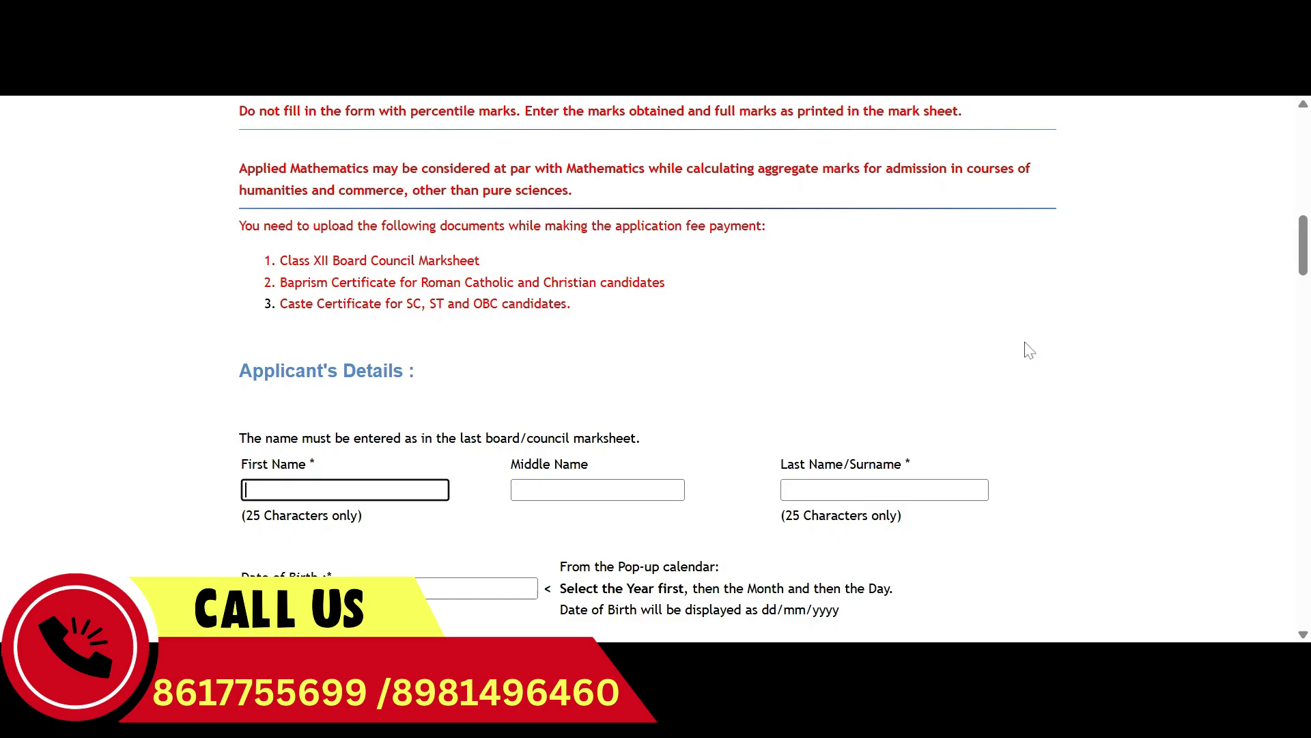
pyautogui.scroll(-2, 1031, 350)
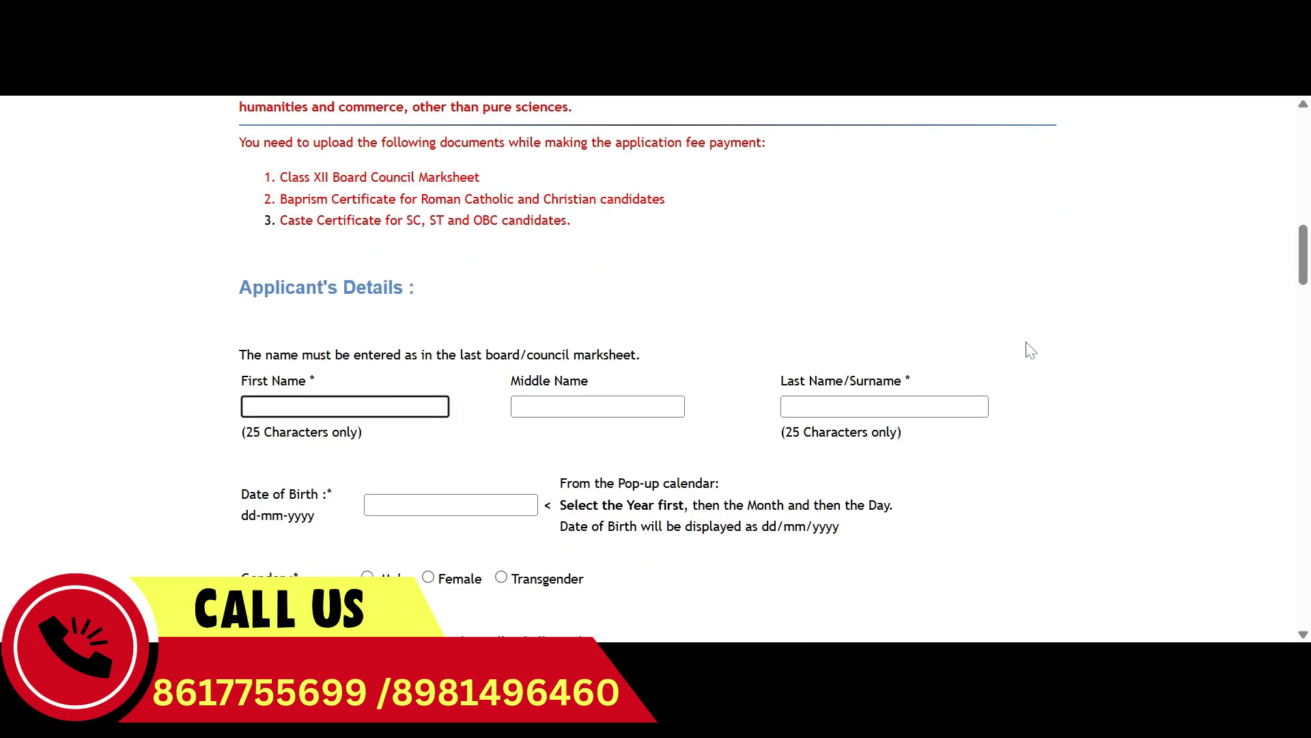
pyautogui.scroll(-4, 1031, 350)
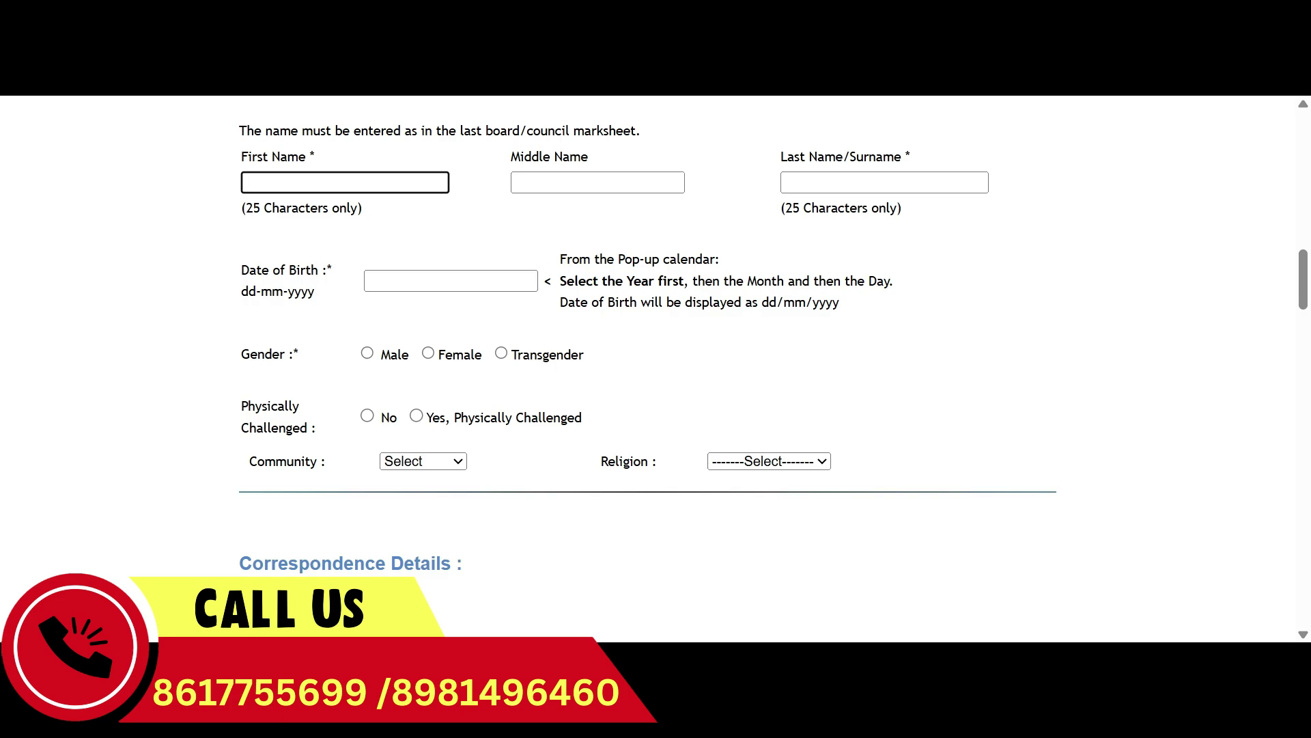
# - Go through the middle name, last name and date of birth fields in the Applicant's Details without filling them
pyautogui.click(598, 182)
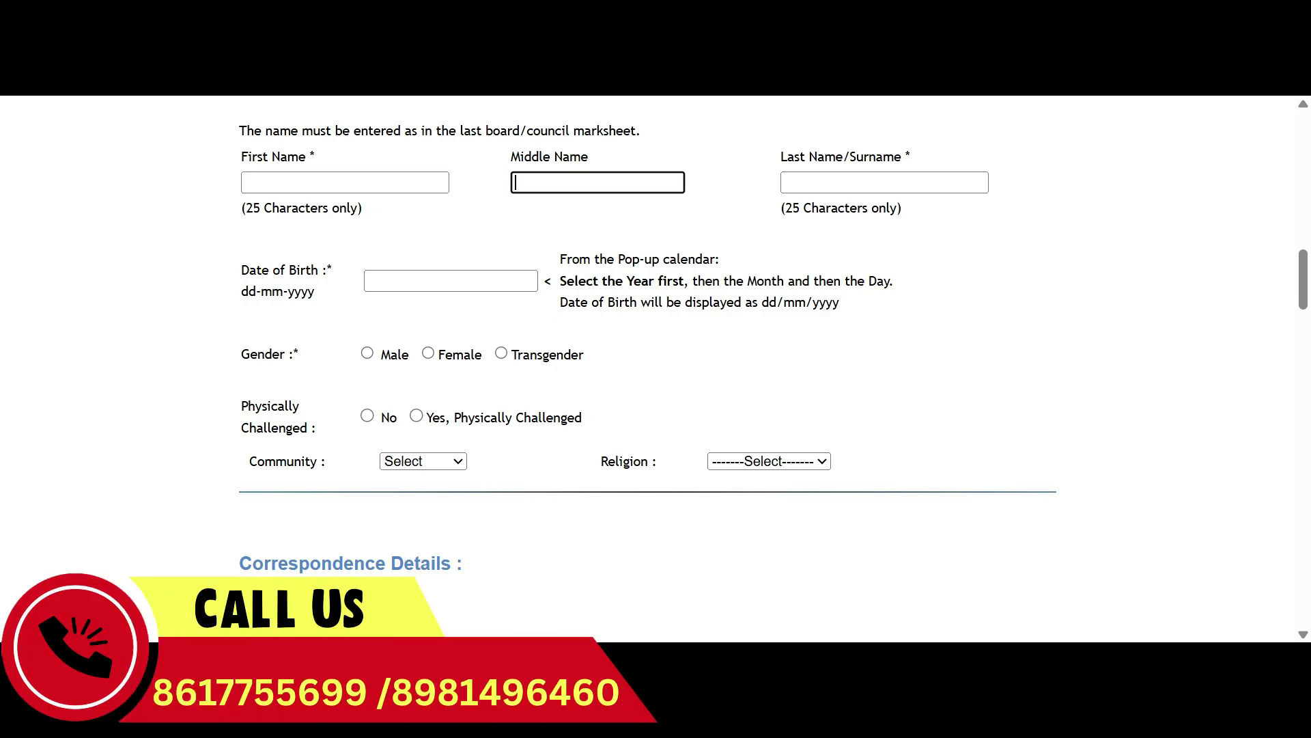
pyautogui.click(785, 182)
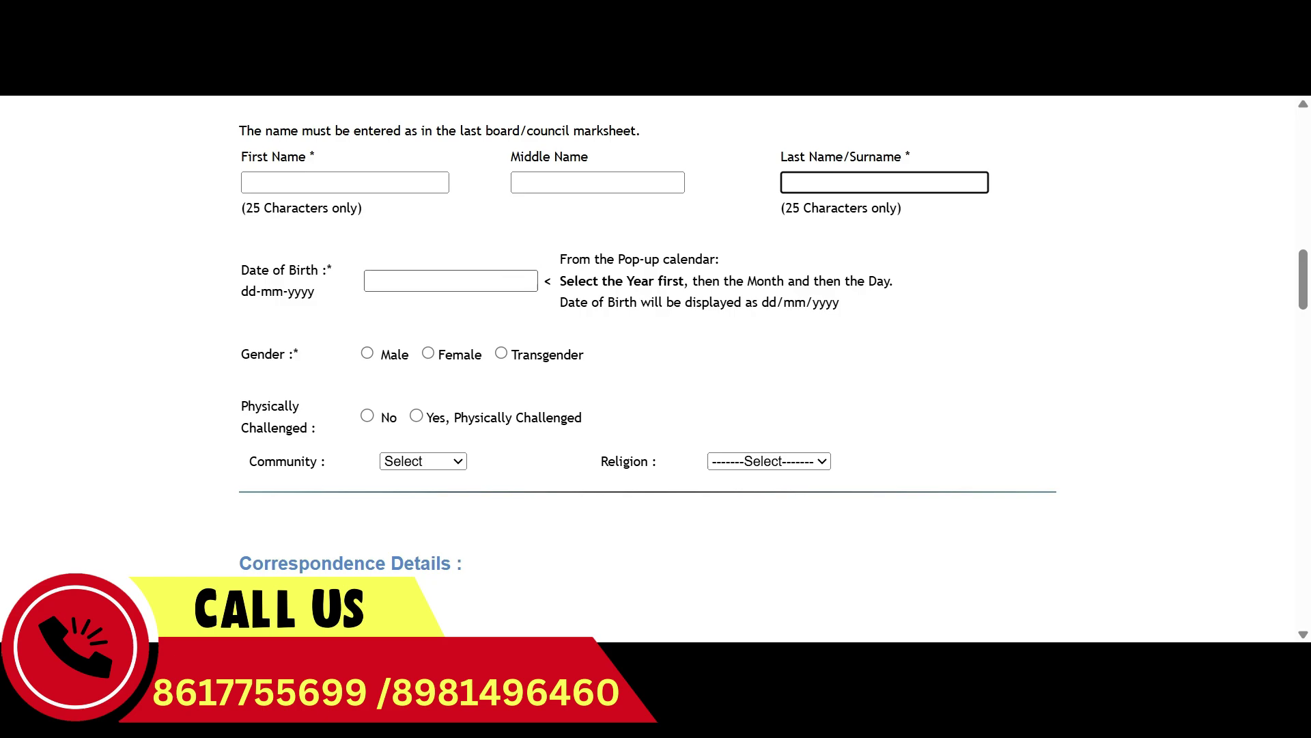
pyautogui.click(451, 281)
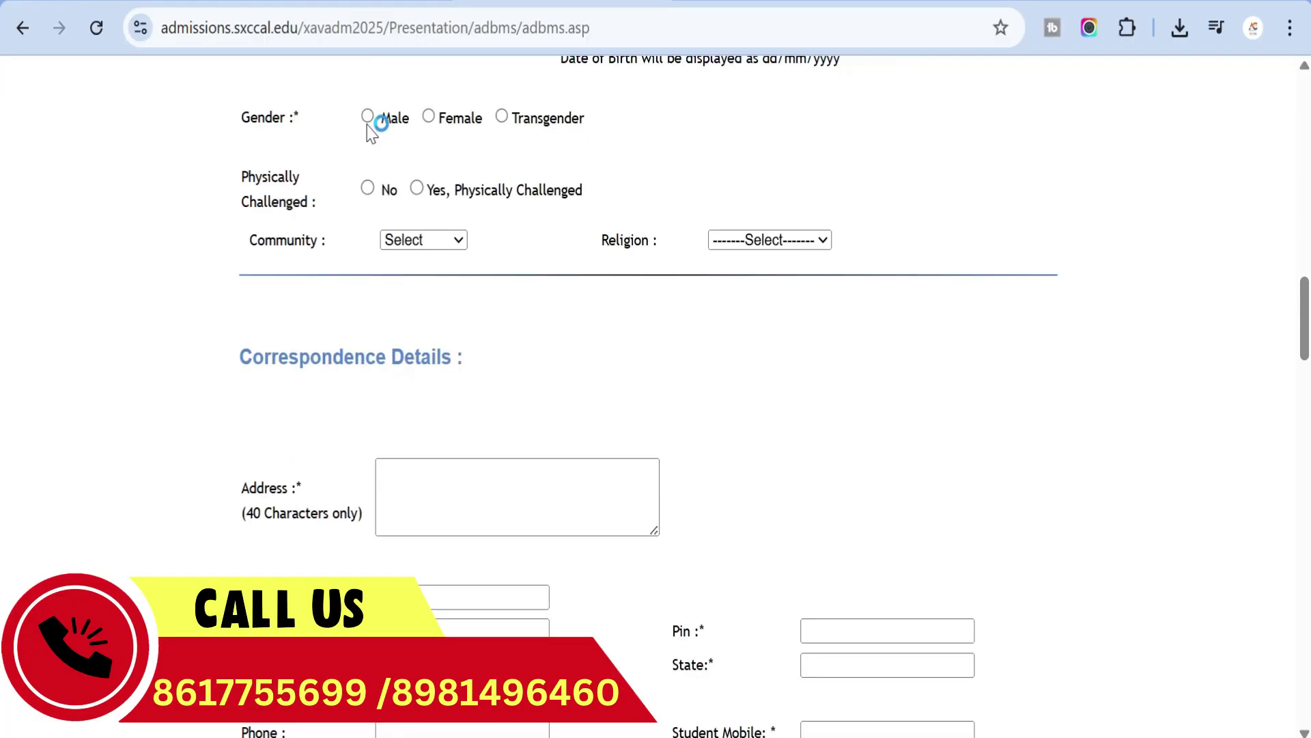
# - Set the applicant's gender to Transgender and the physically challenged status to Yes
pyautogui.click(367, 122)
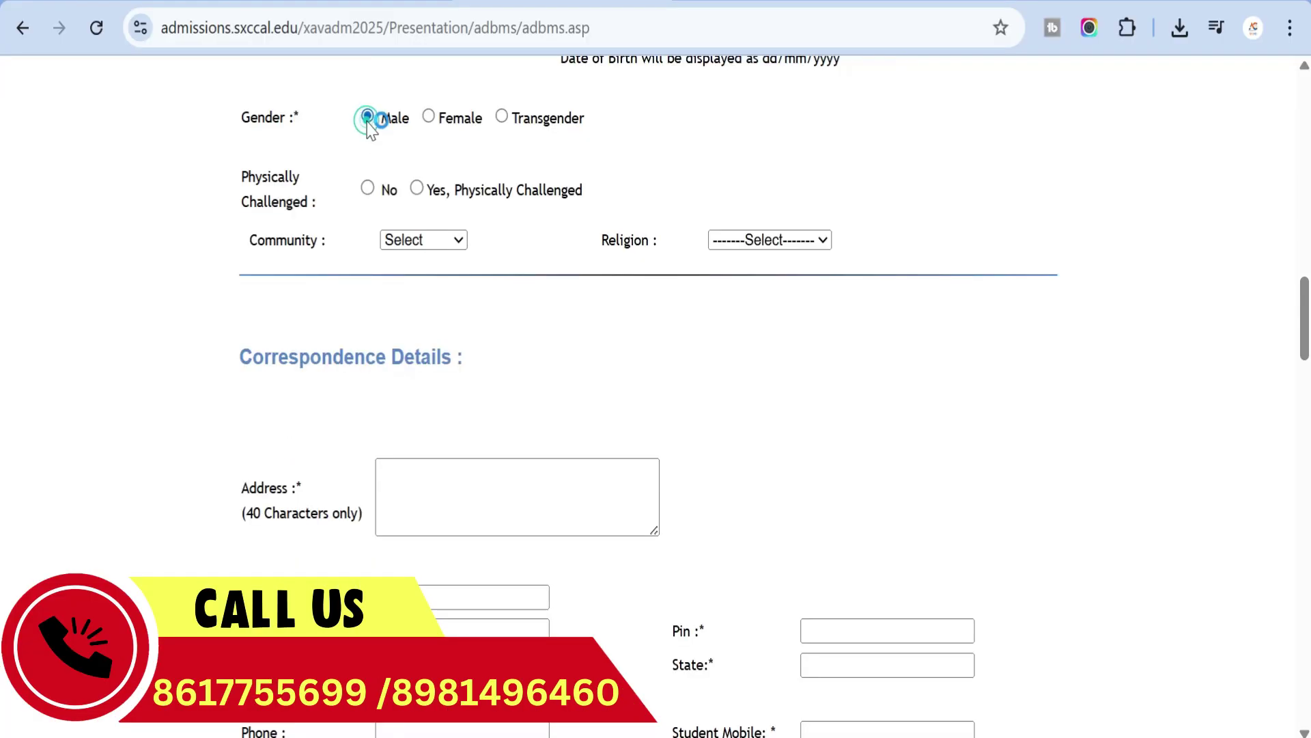
pyautogui.click(427, 121)
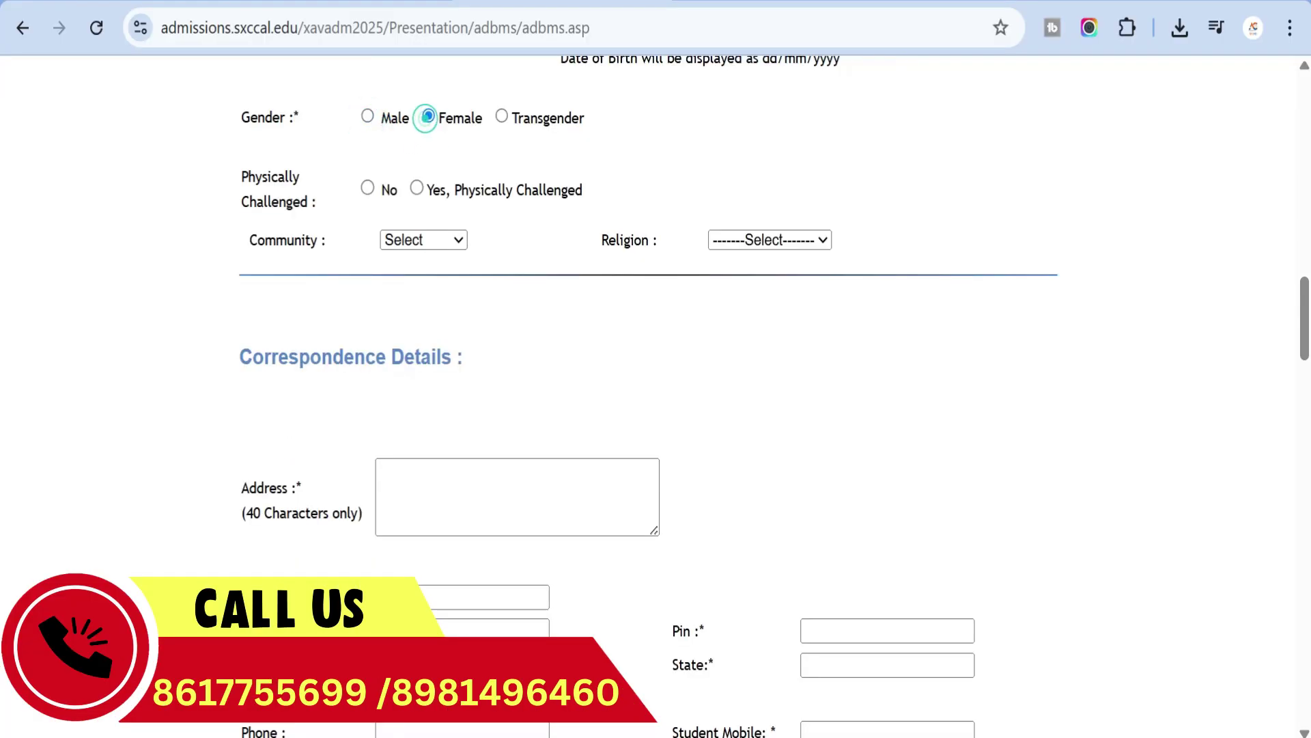
pyautogui.click(502, 120)
pyautogui.click(369, 189)
pyautogui.click(420, 191)
# - Examine the available Community and Religion choices, leaving both unselected
pyautogui.click(457, 240)
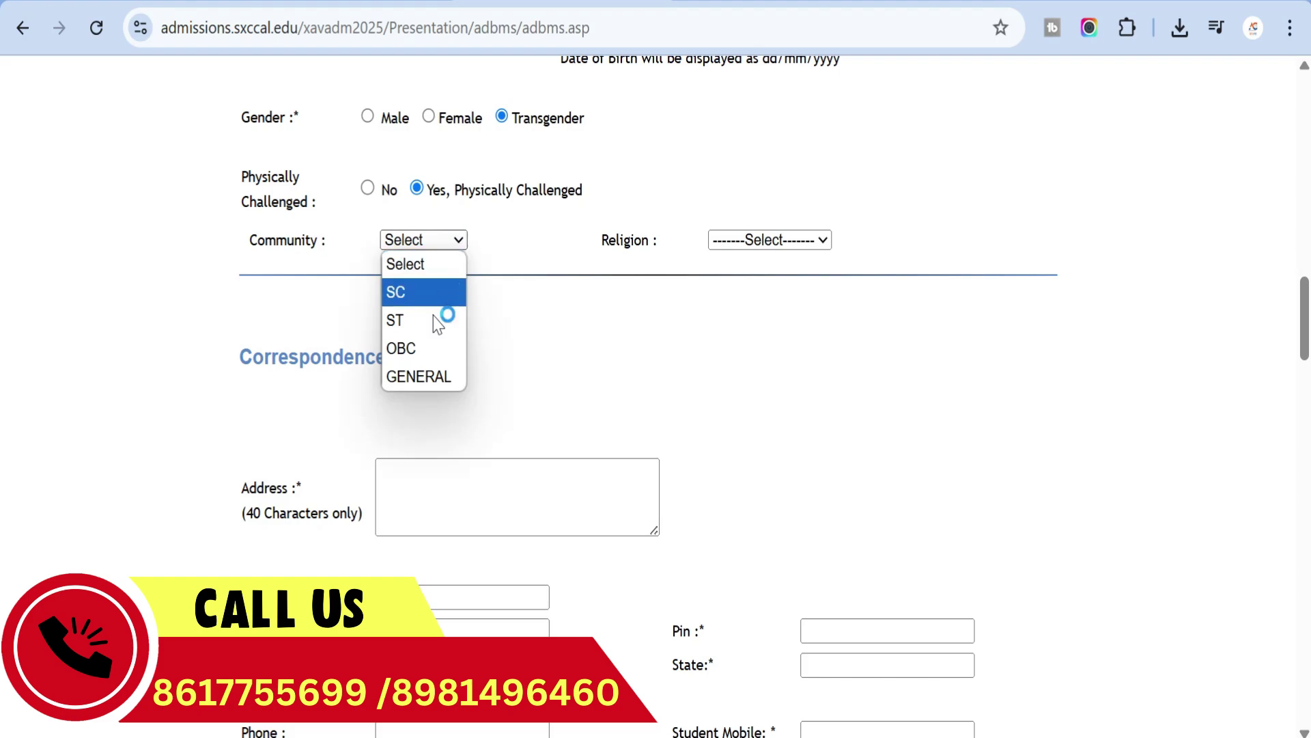
pyautogui.click(766, 228)
pyautogui.click(771, 240)
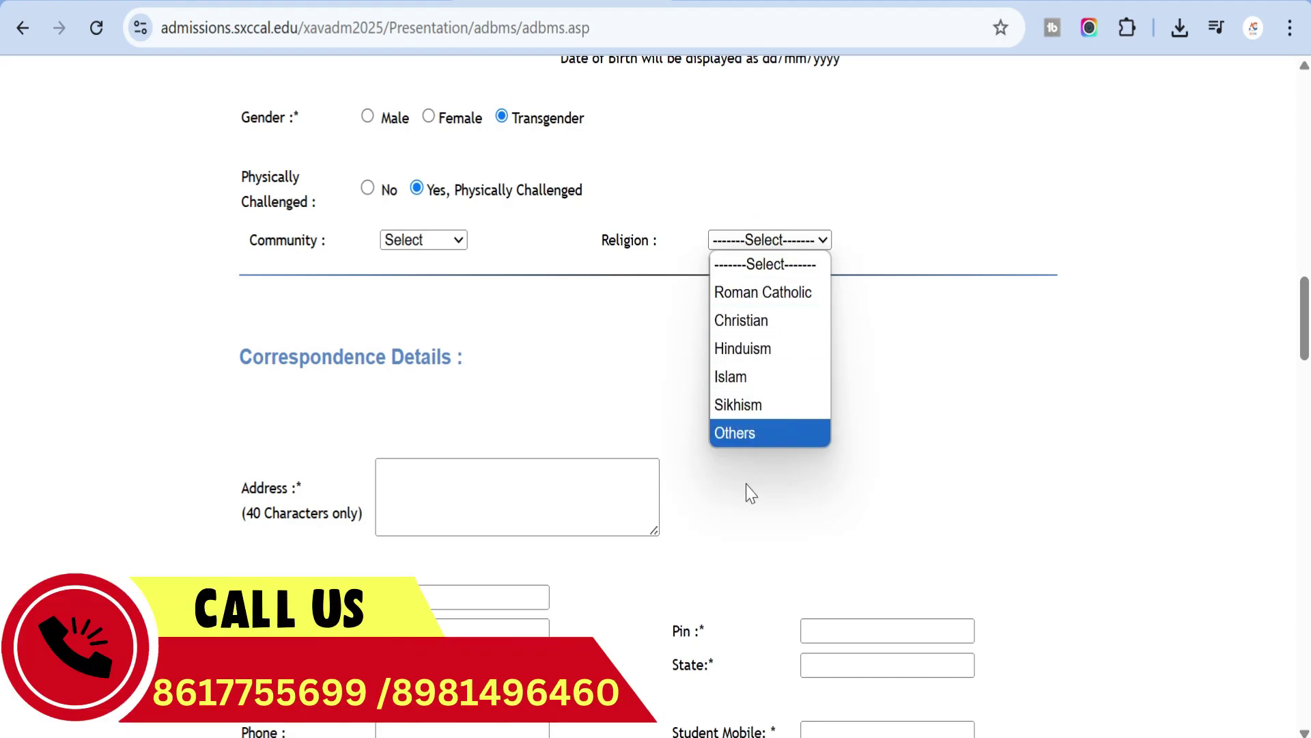
pyautogui.click(752, 505)
pyautogui.click(751, 503)
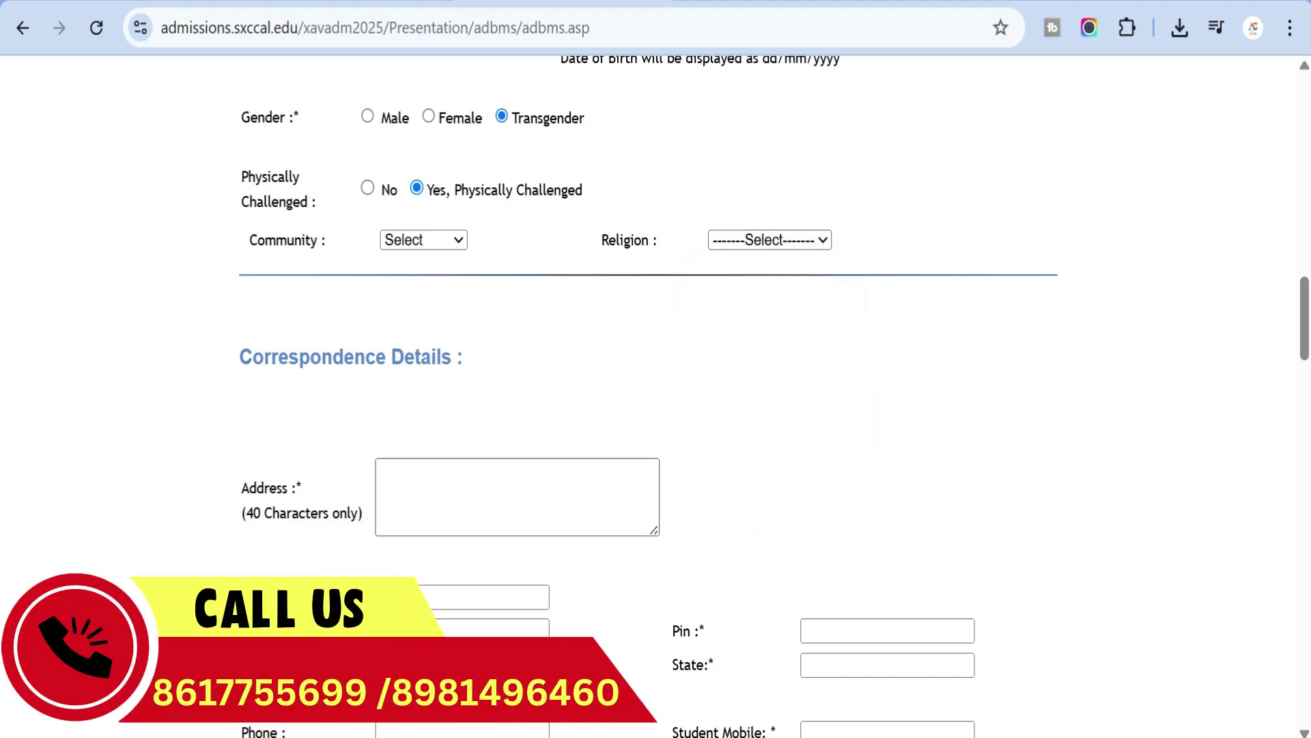
# - Go through the Correspondence Details fields from address, city and district to pin, state, phone and student mobile, entering nothing
pyautogui.click(583, 494)
pyautogui.scroll(-1, 582, 494)
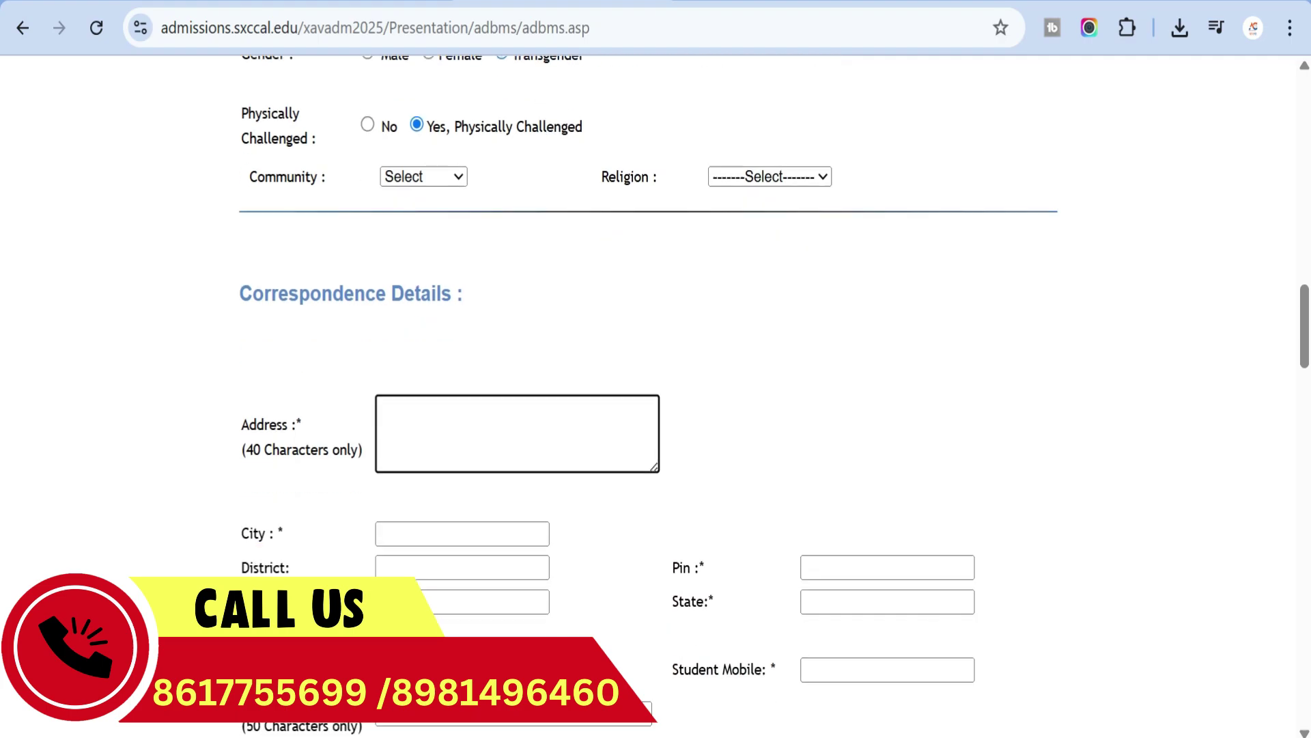
pyautogui.scroll(-3, 567, 478)
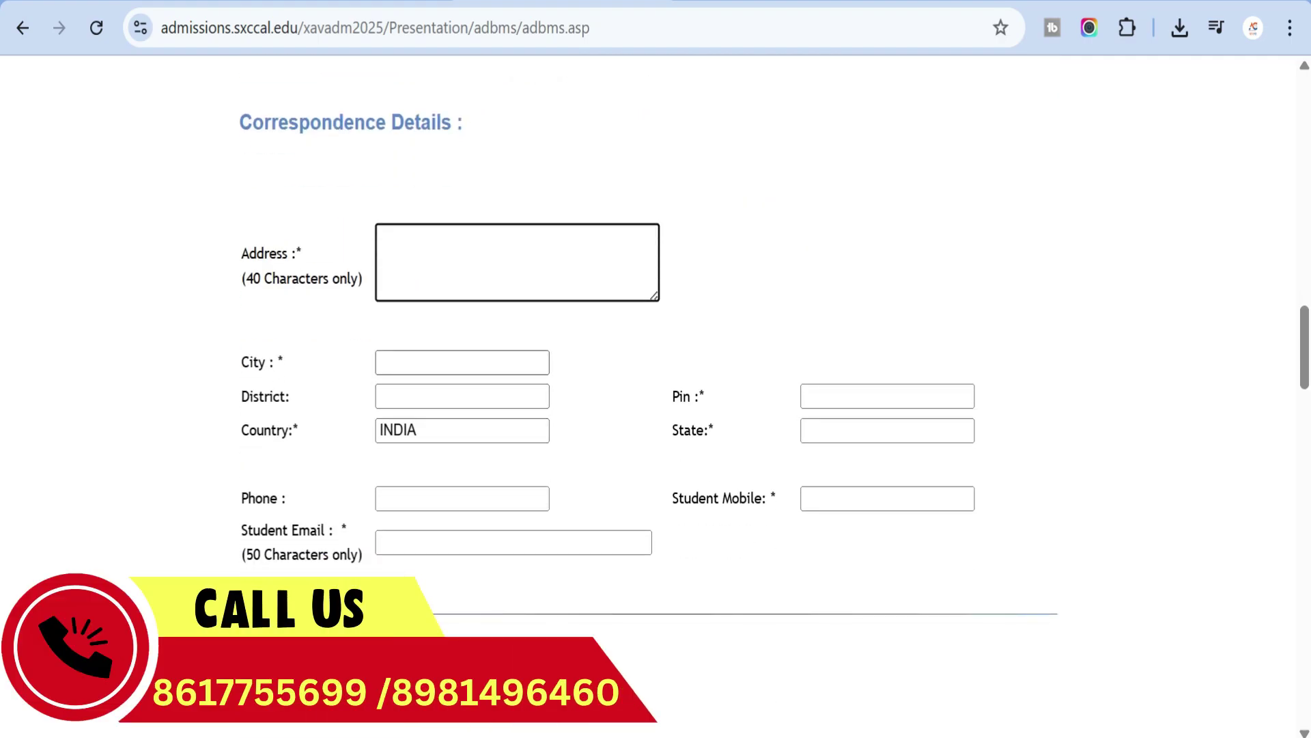
pyautogui.click(462, 362)
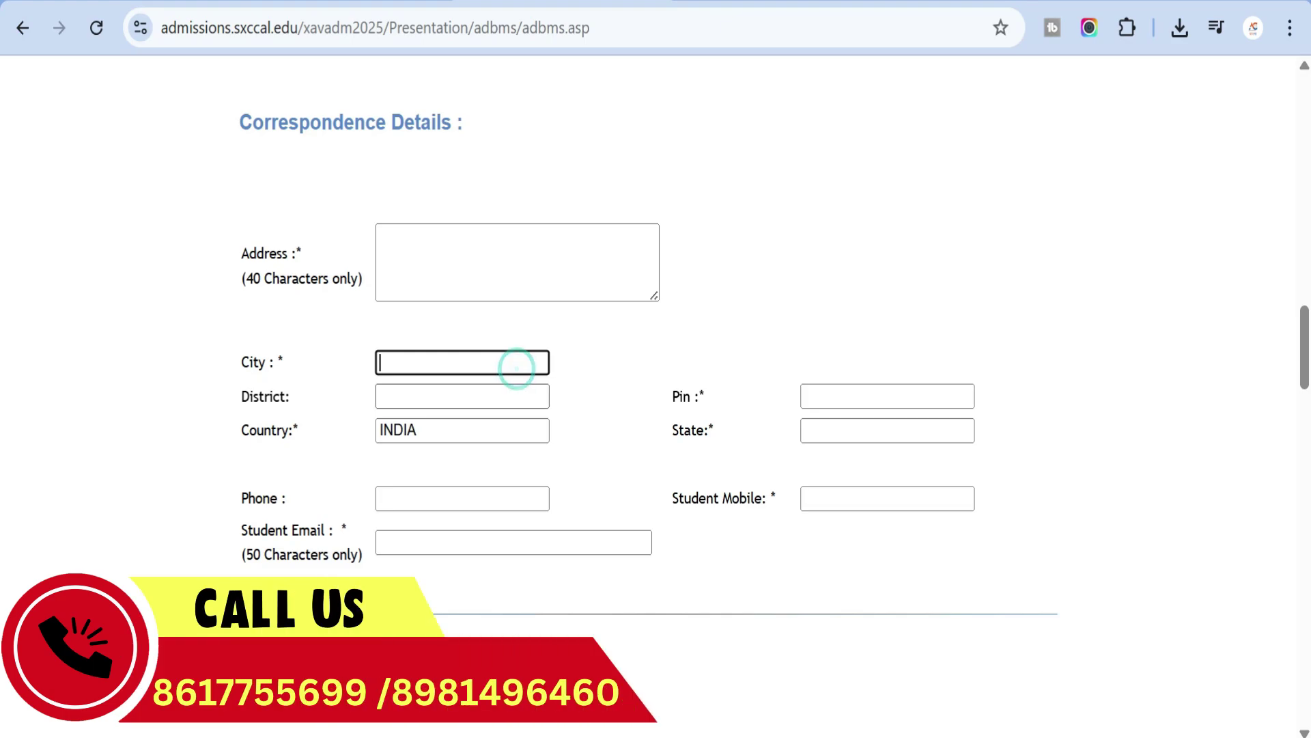
pyautogui.press('Tab')
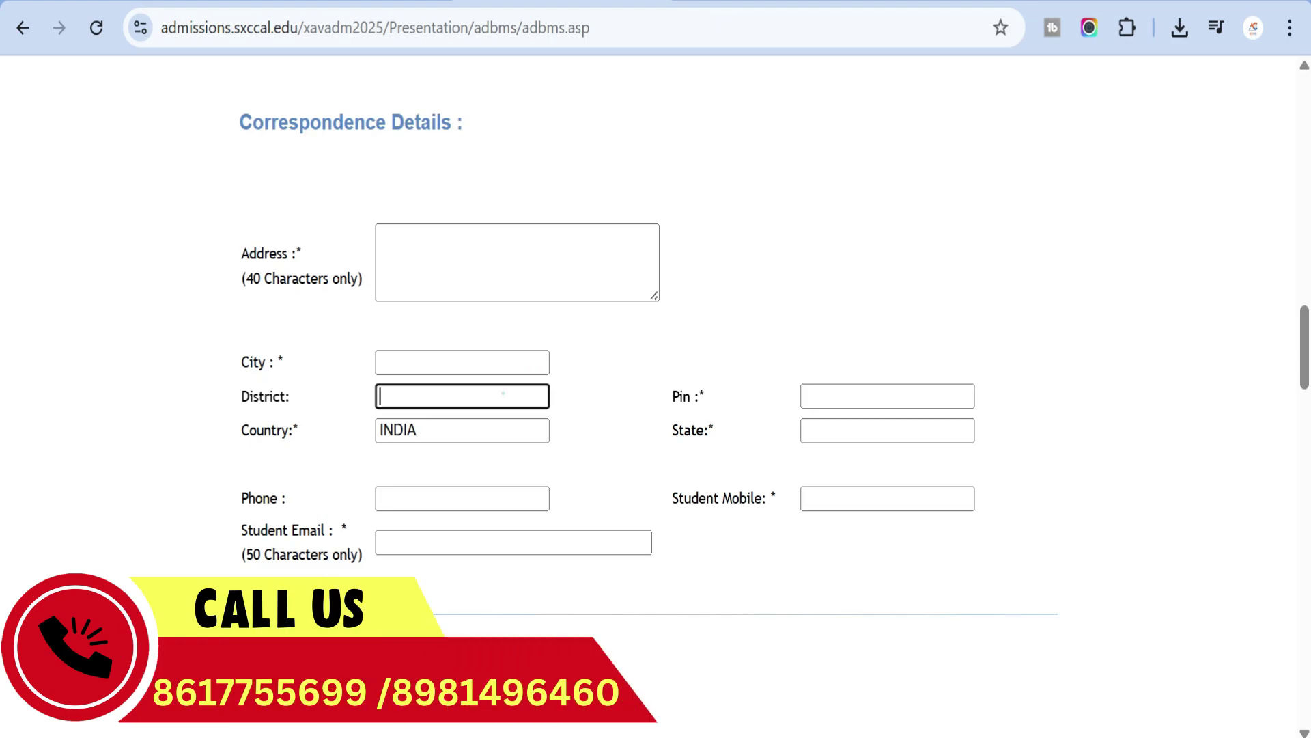
pyautogui.click(503, 394)
pyautogui.click(481, 432)
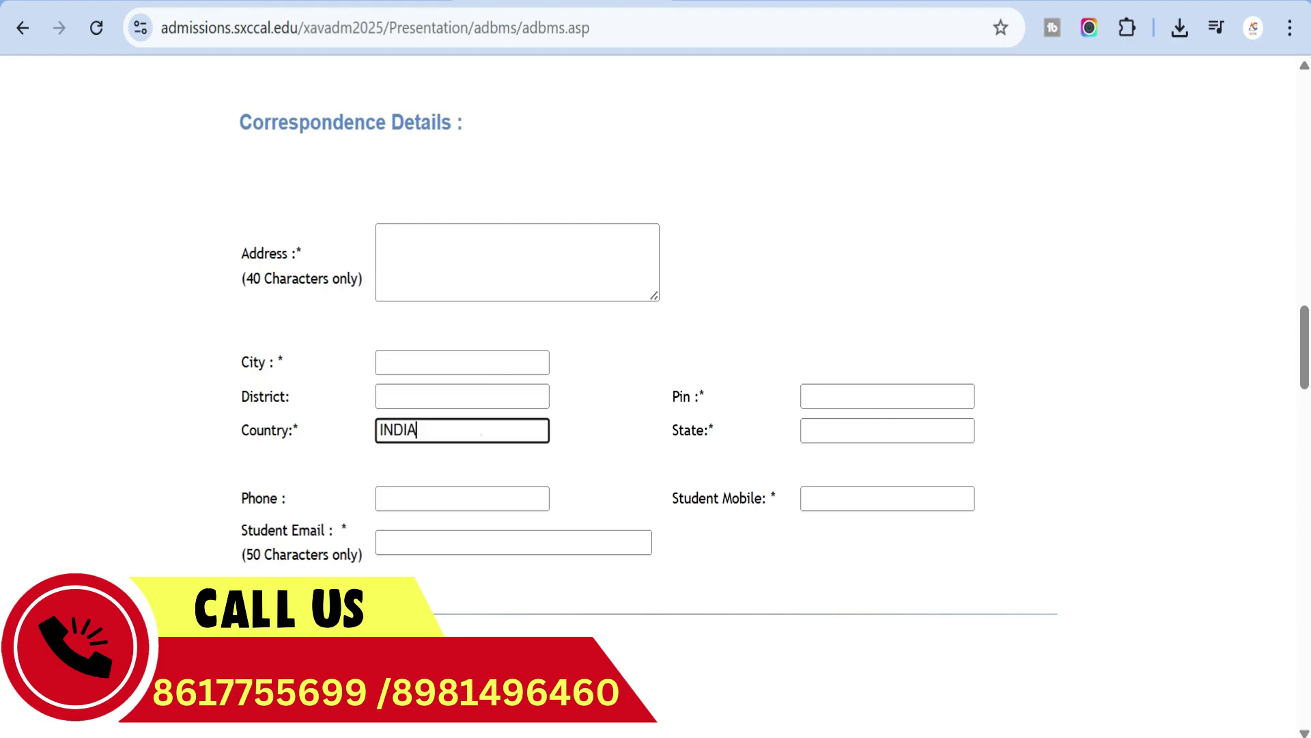
pyautogui.click(836, 400)
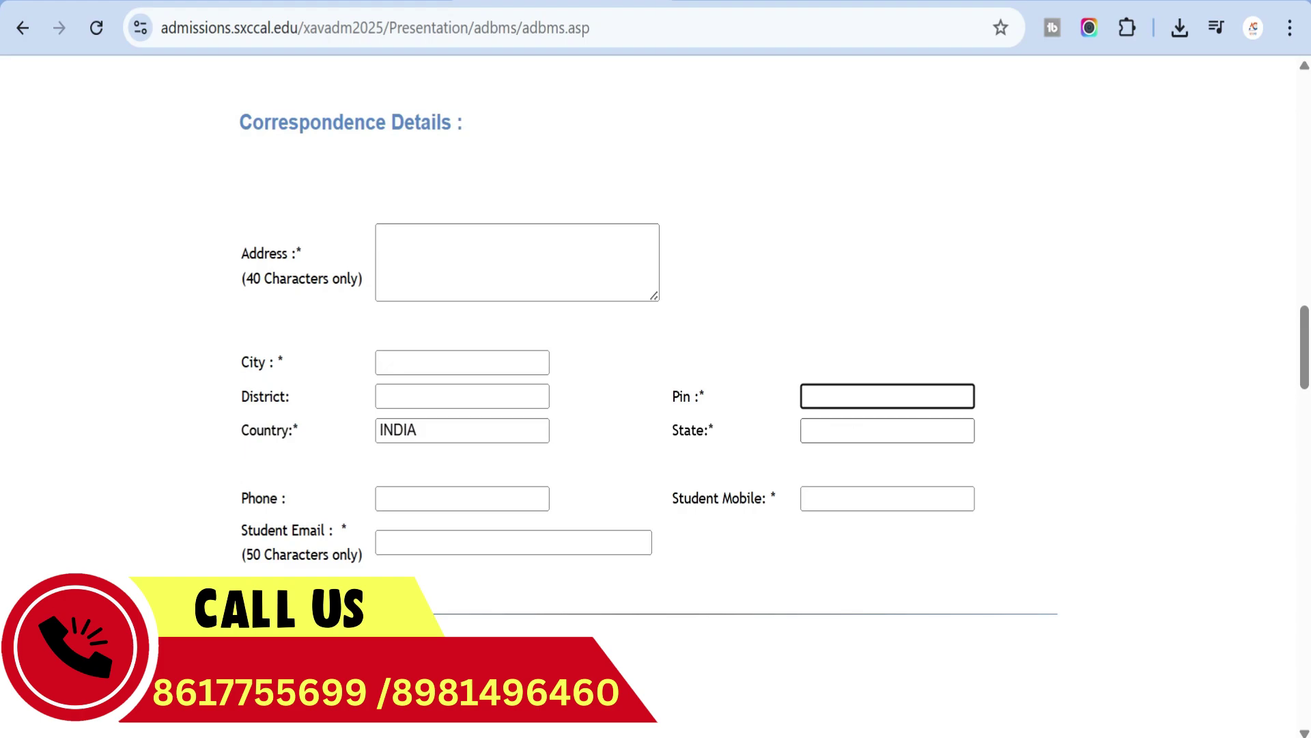
pyautogui.click(834, 427)
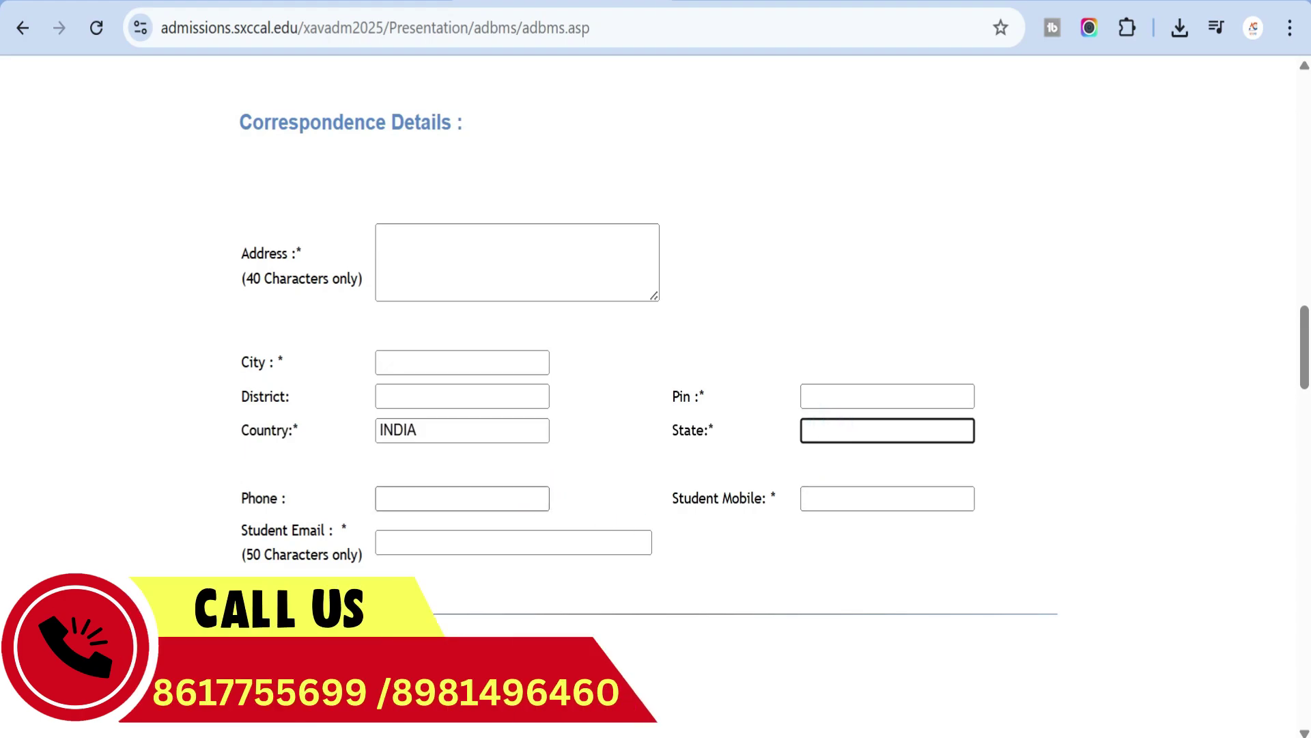
pyautogui.click(462, 499)
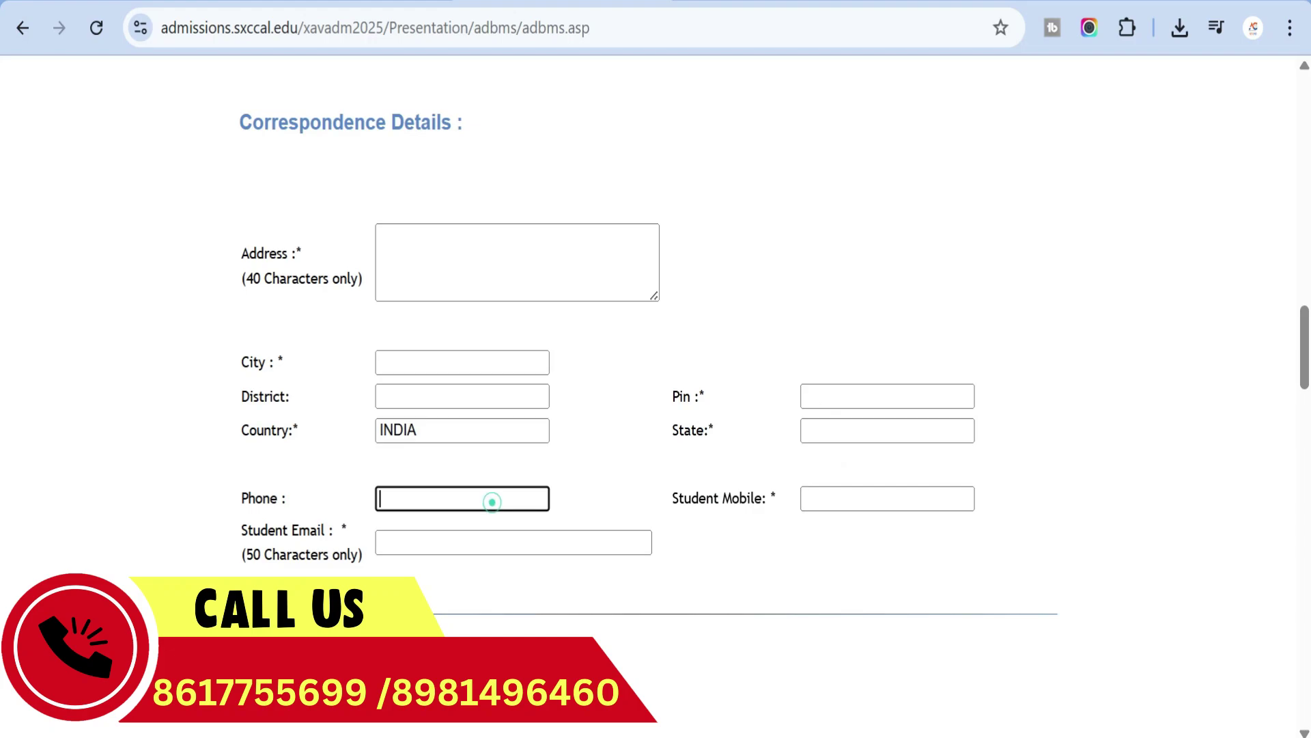
pyautogui.click(838, 493)
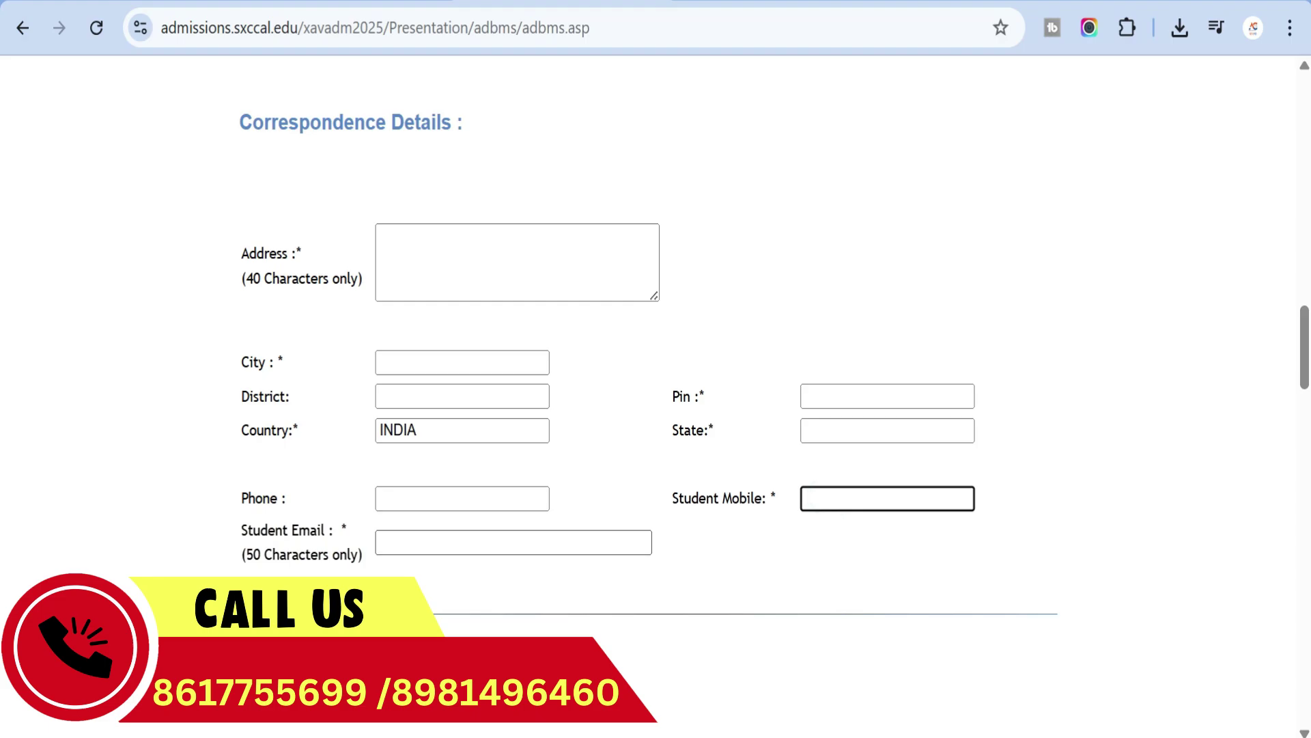
# - Examine the Class XII last school choices in the Academic Details and go to the other school field, entering nothing
pyautogui.scroll(-5, 887, 386)
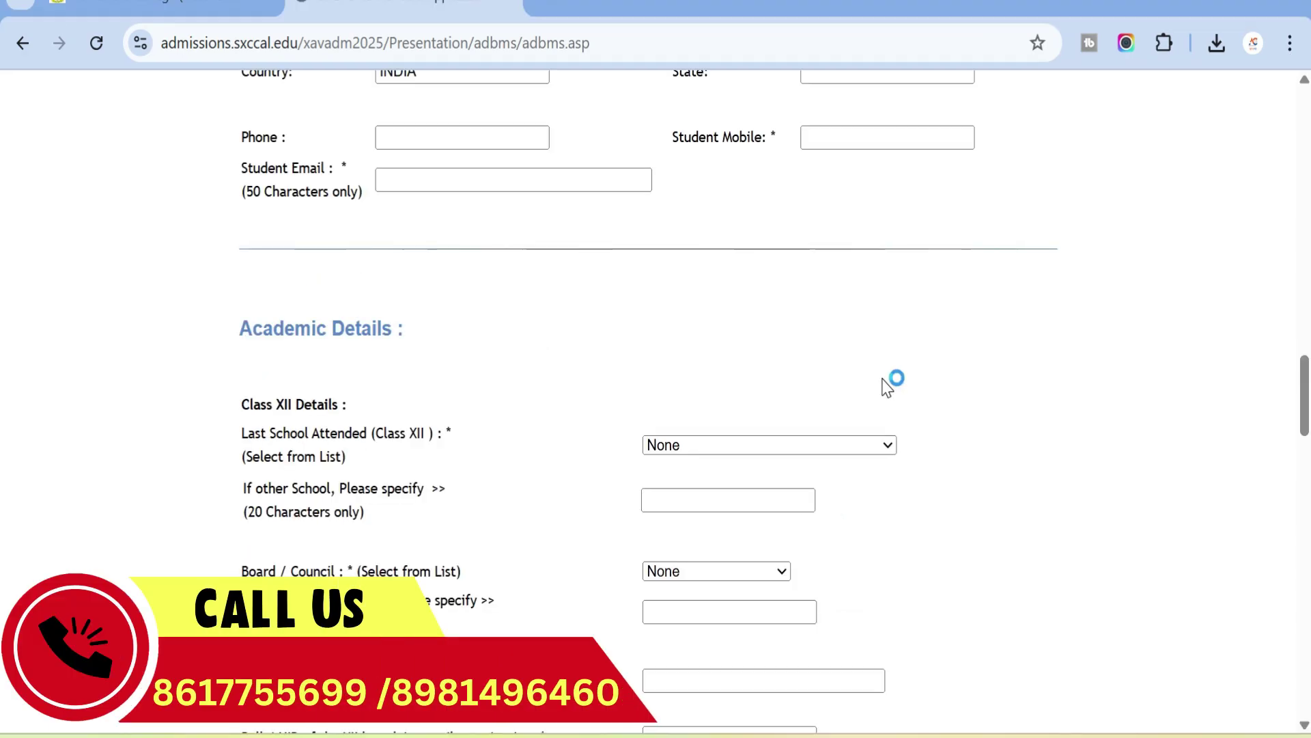
pyautogui.scroll(-3, 887, 386)
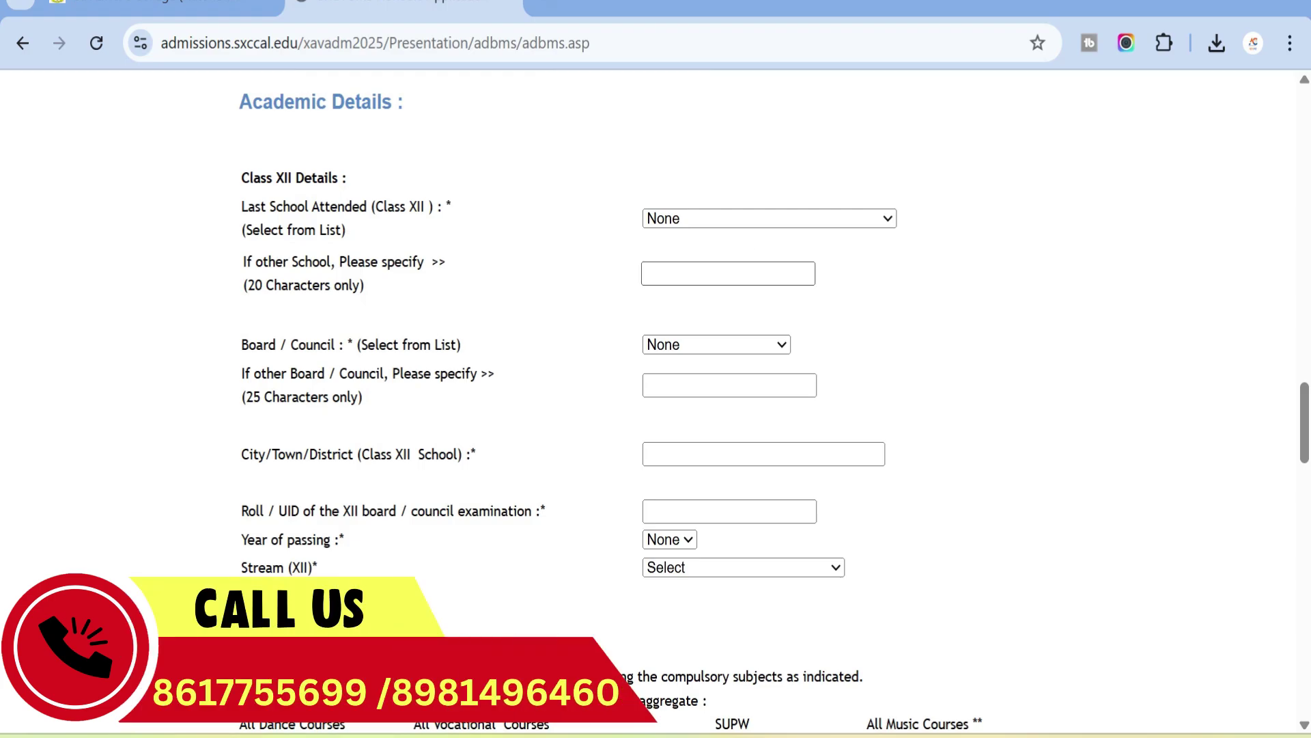
pyautogui.click(748, 220)
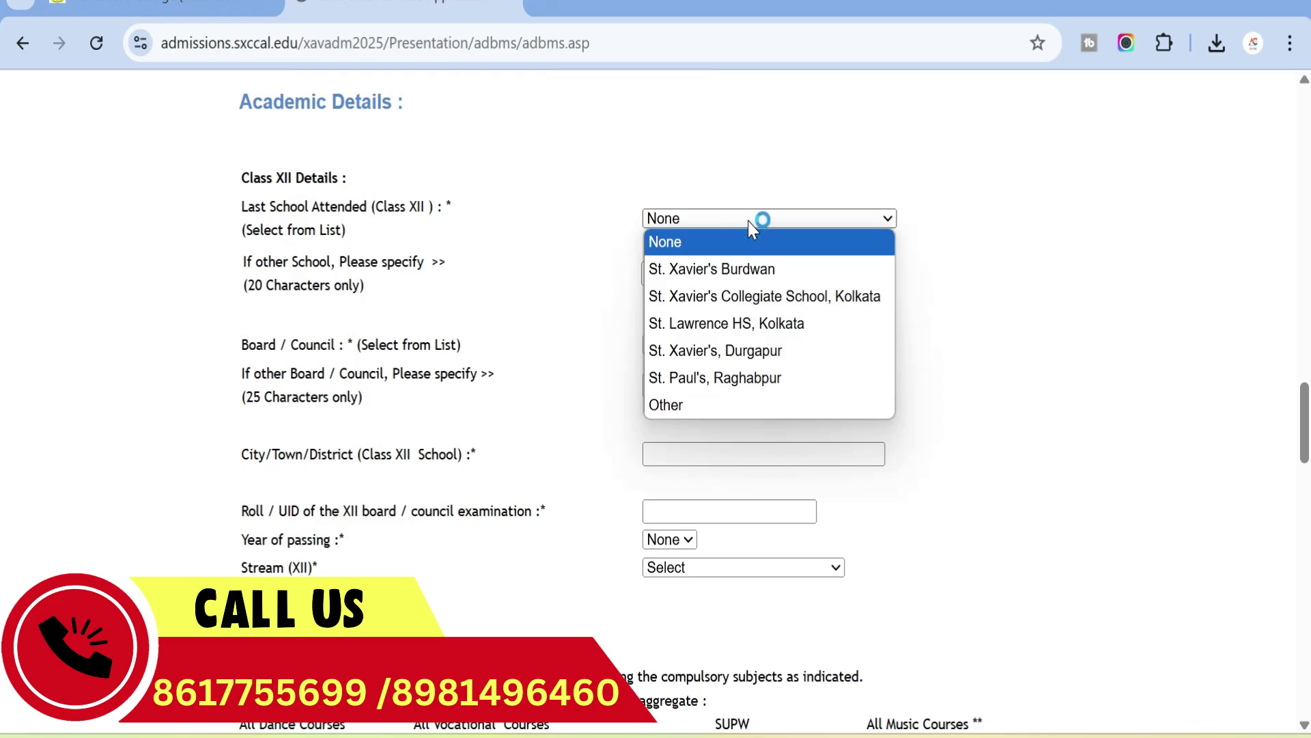
pyautogui.click(748, 220)
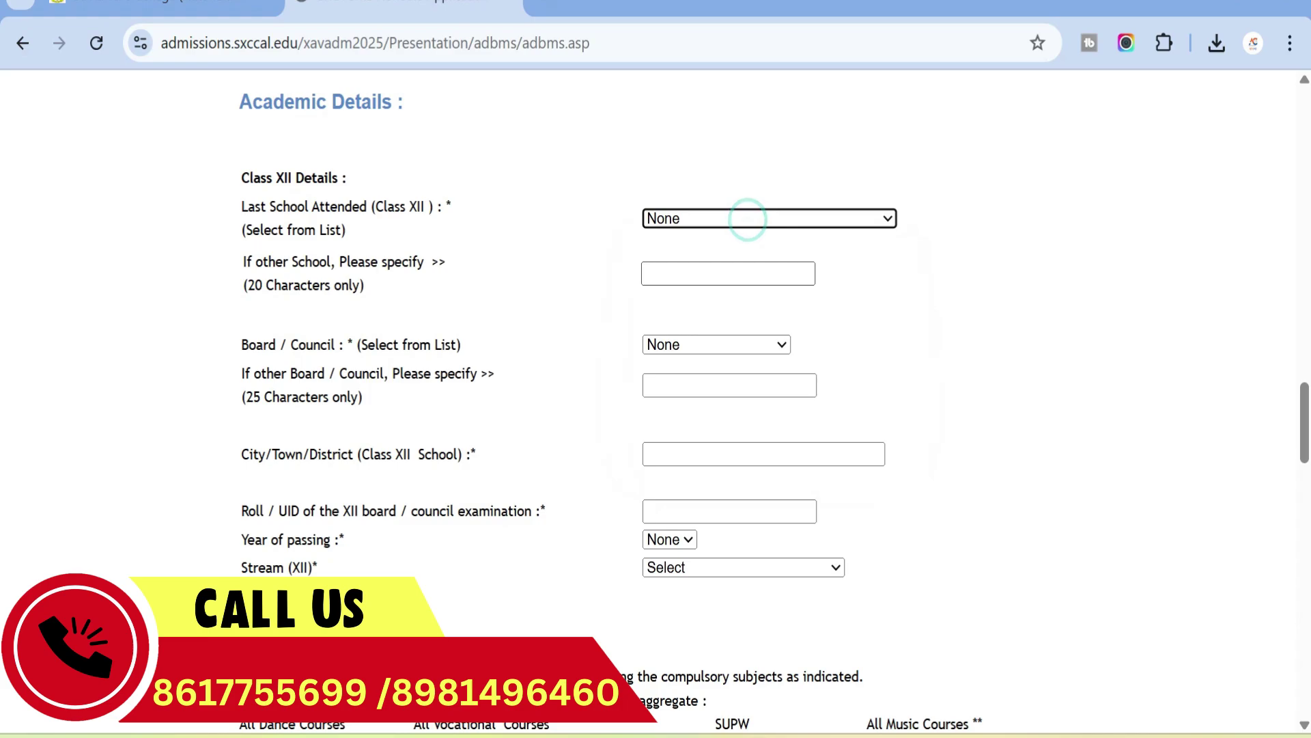
pyautogui.click(732, 268)
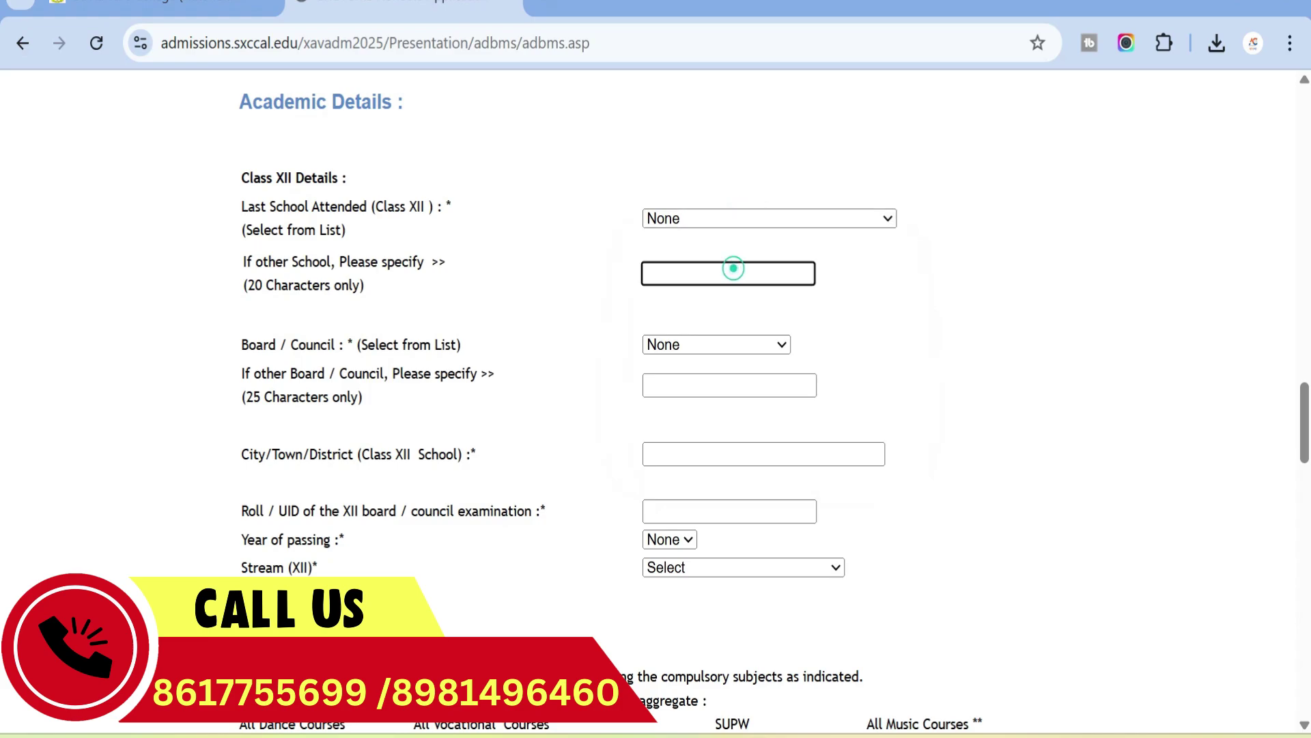
# - Examine the Board / Council choices and go through the other board and Class XII school city fields without filling them
pyautogui.click(726, 345)
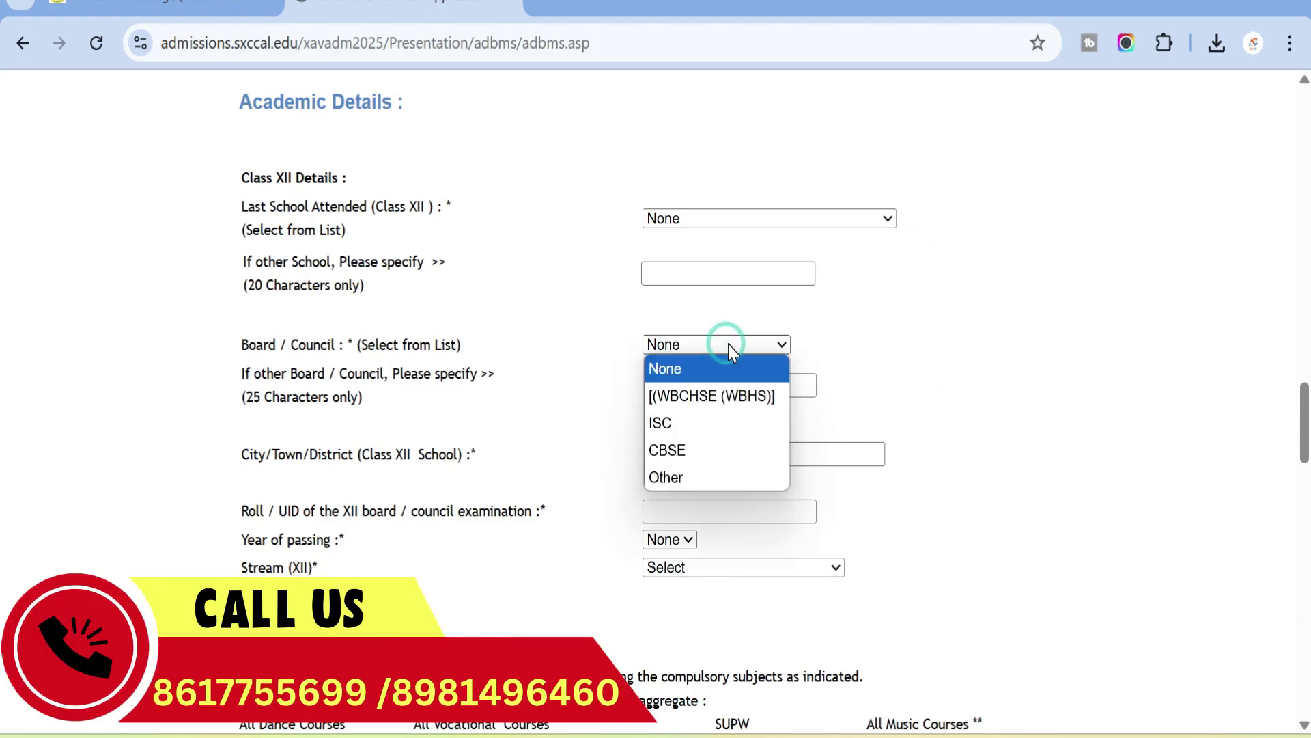
pyautogui.click(728, 344)
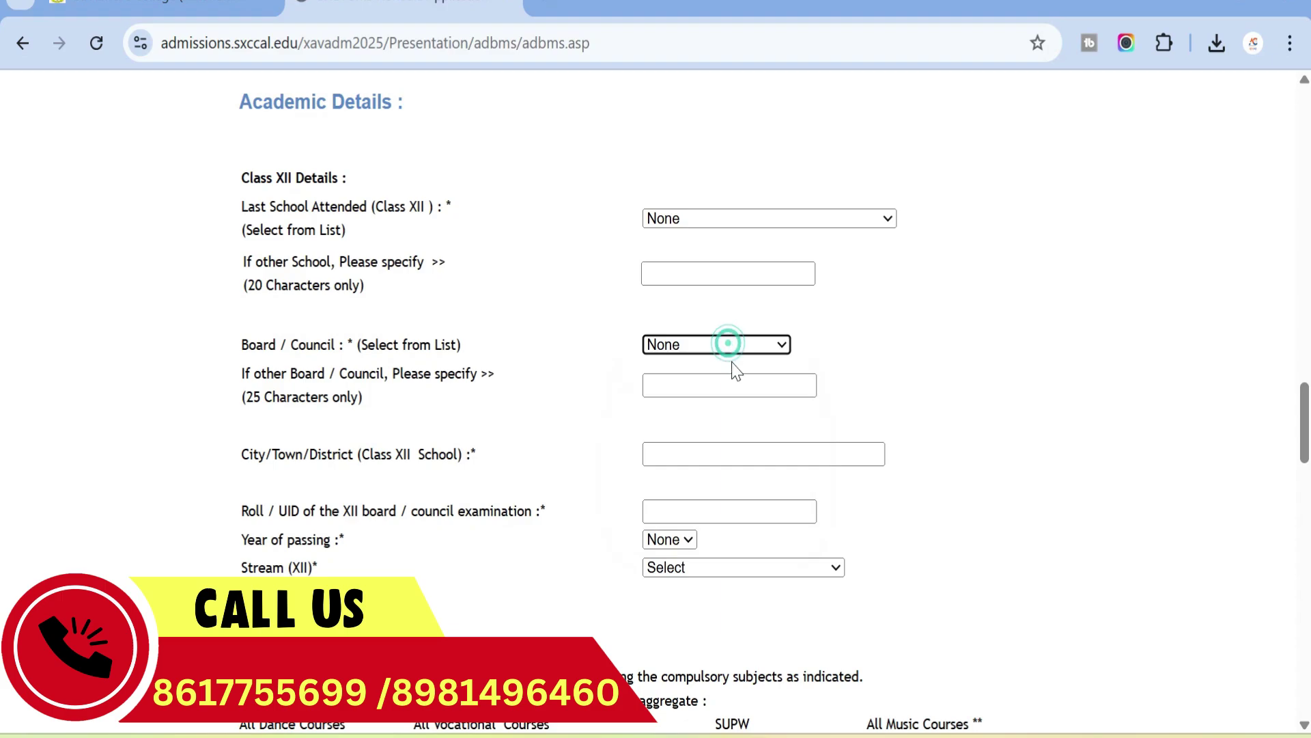
pyautogui.click(730, 386)
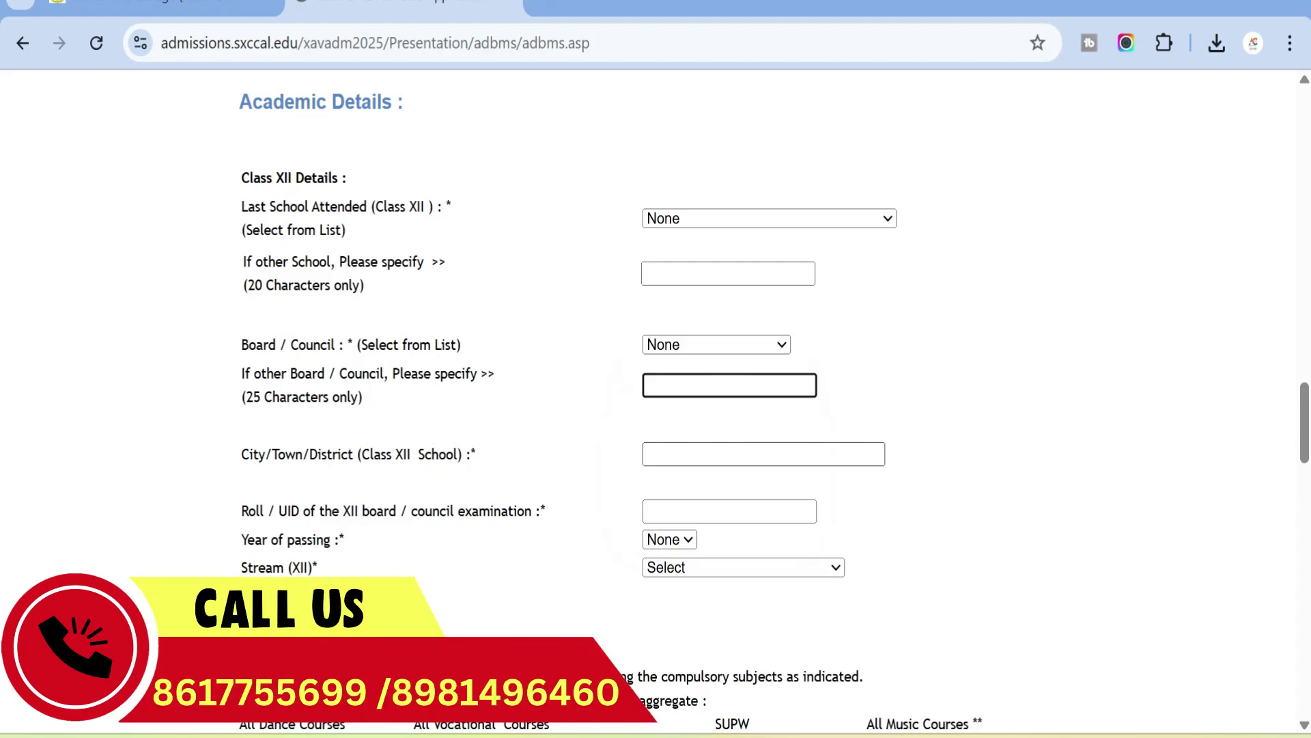
pyautogui.click(711, 457)
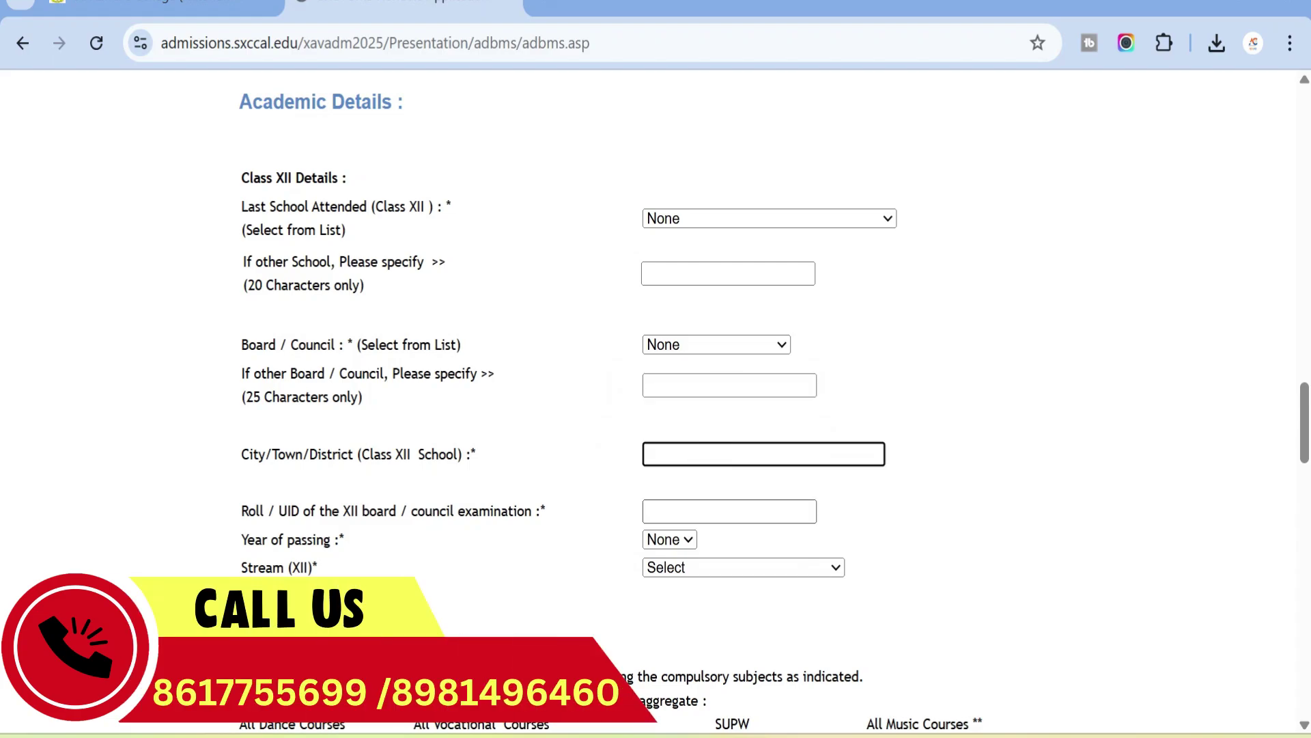
# - Go through the XII board roll / UID field and examine the year of passing and stream choices, leaving all unset
pyautogui.click(730, 511)
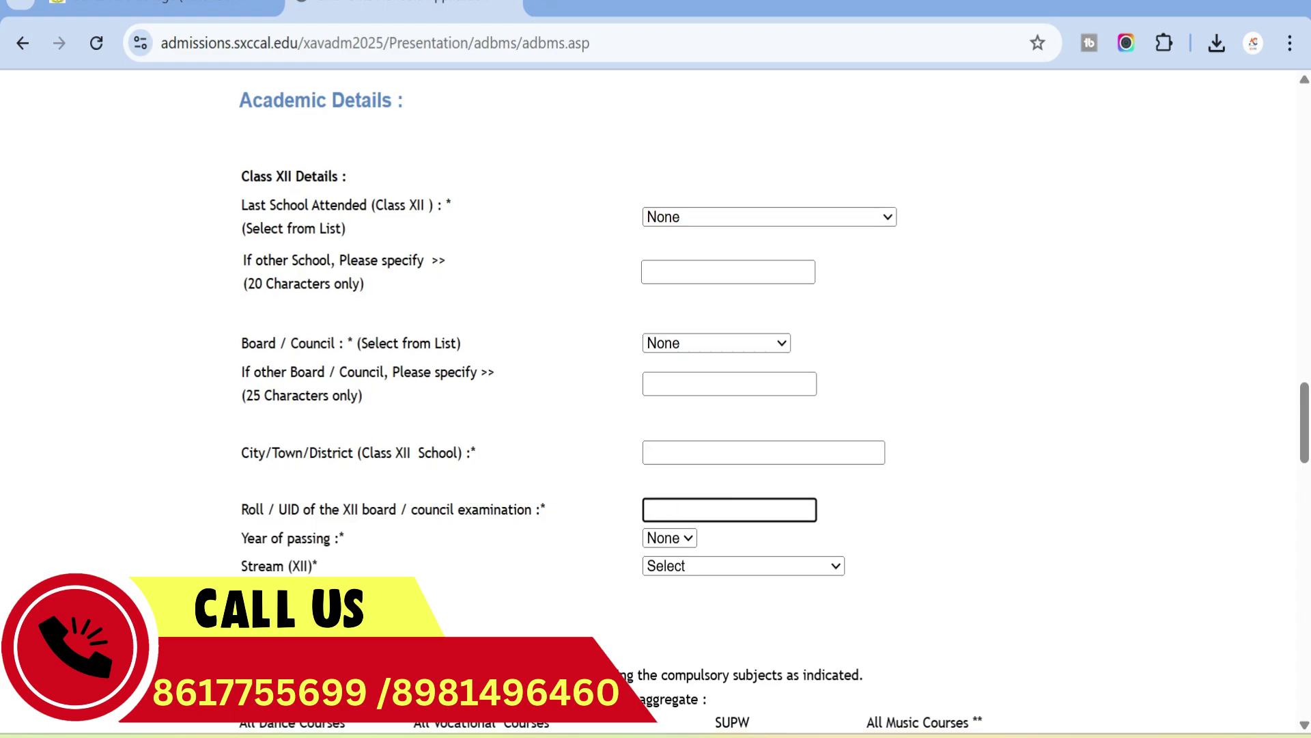
pyautogui.scroll(-2, 697, 511)
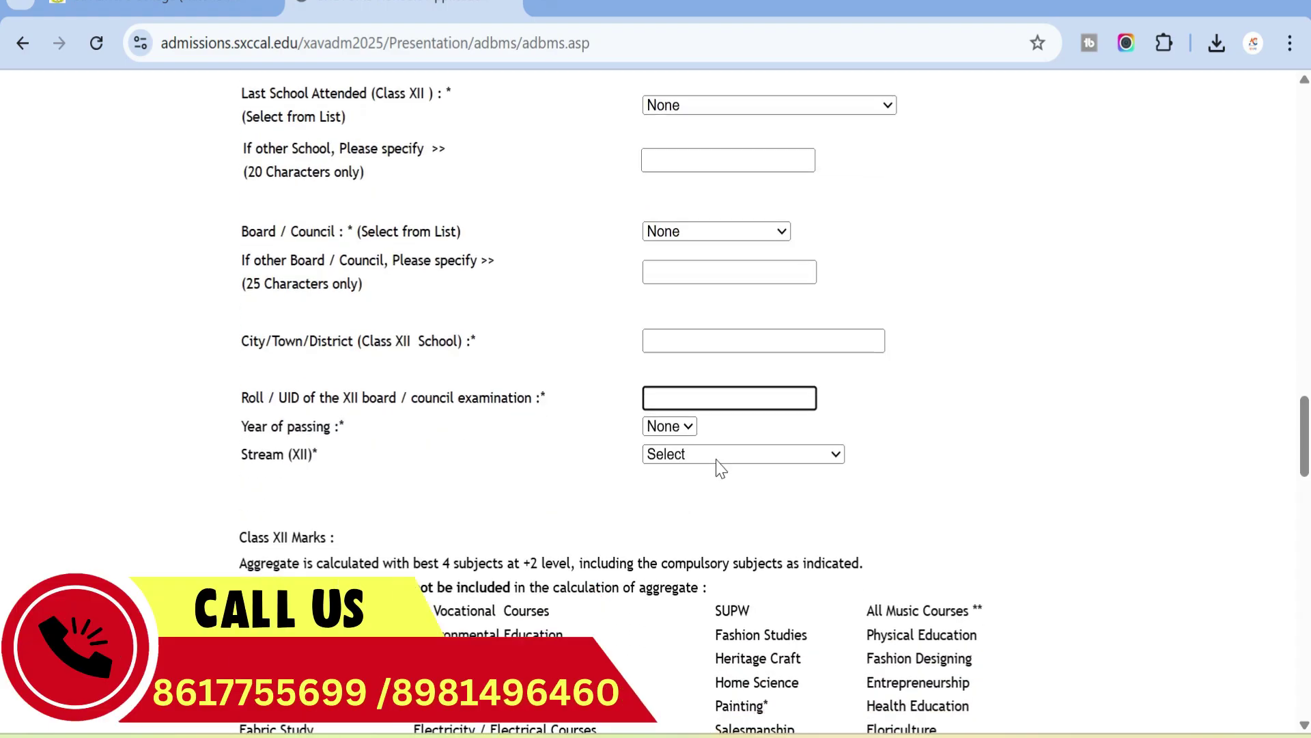
pyautogui.click(689, 427)
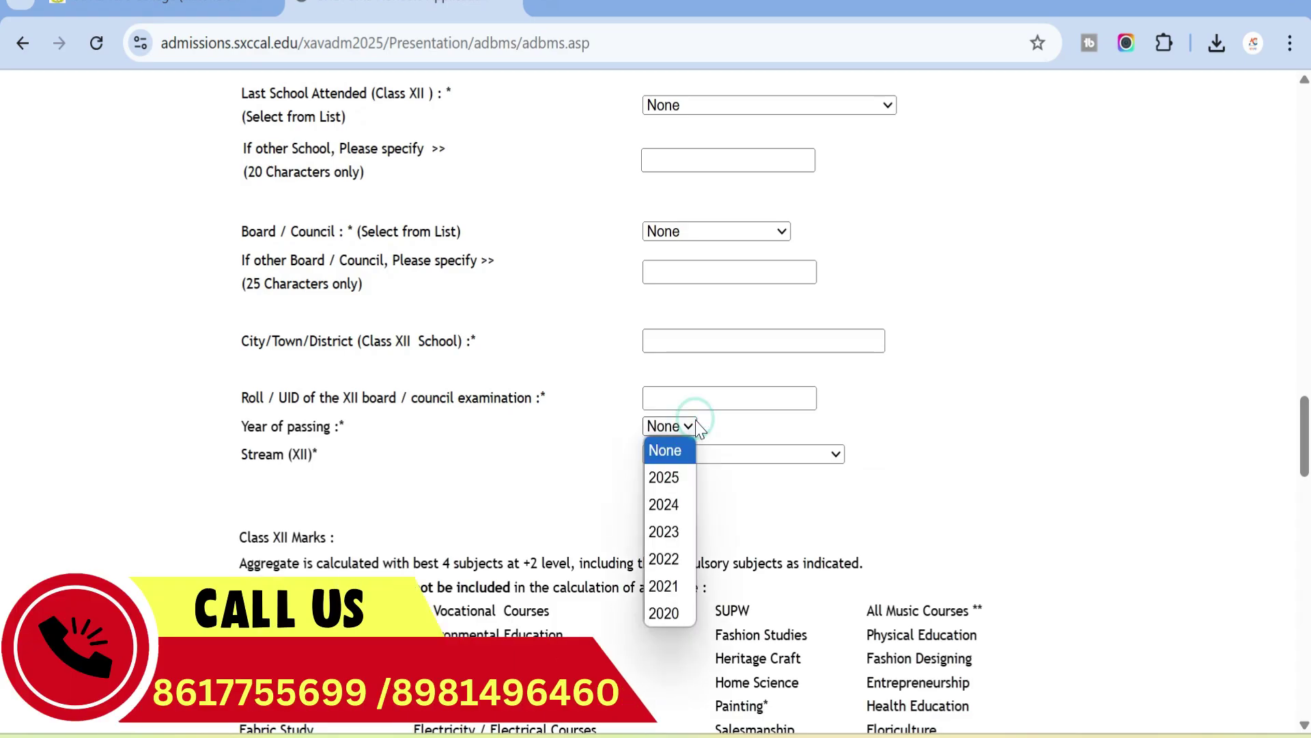
pyautogui.click(697, 425)
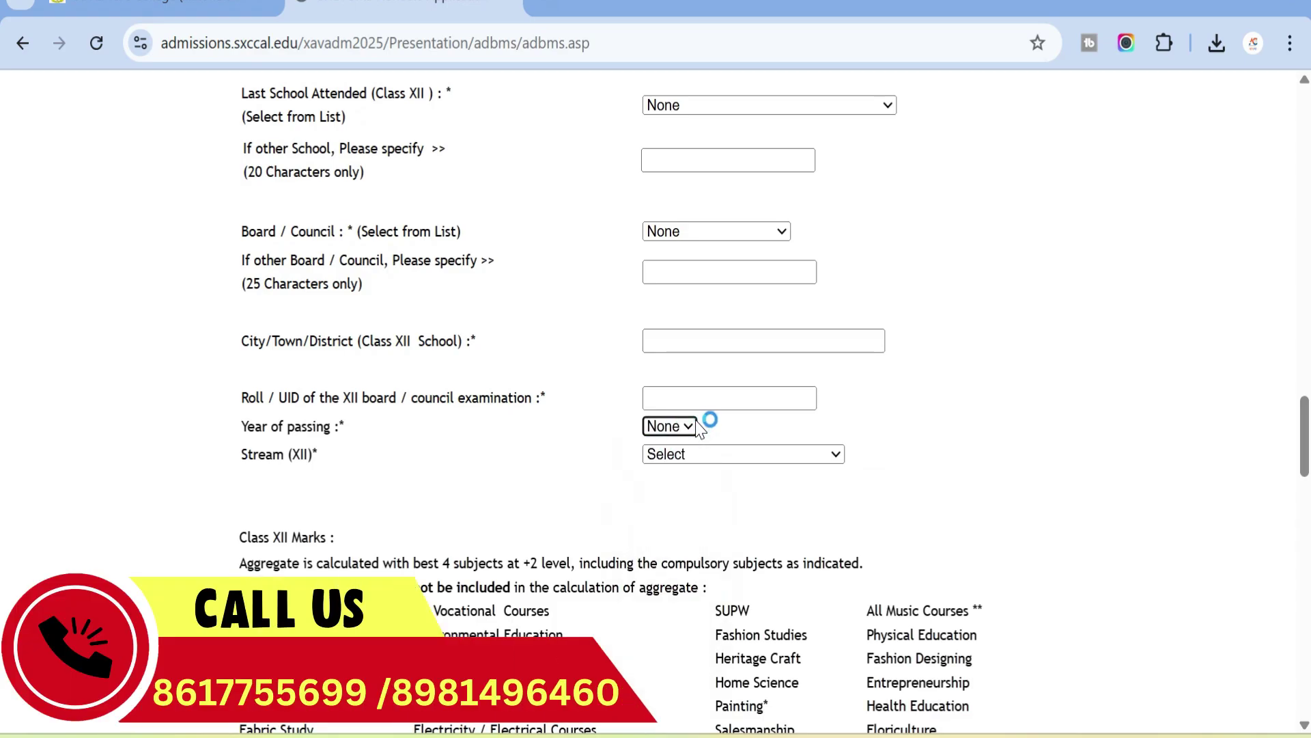
pyautogui.click(707, 456)
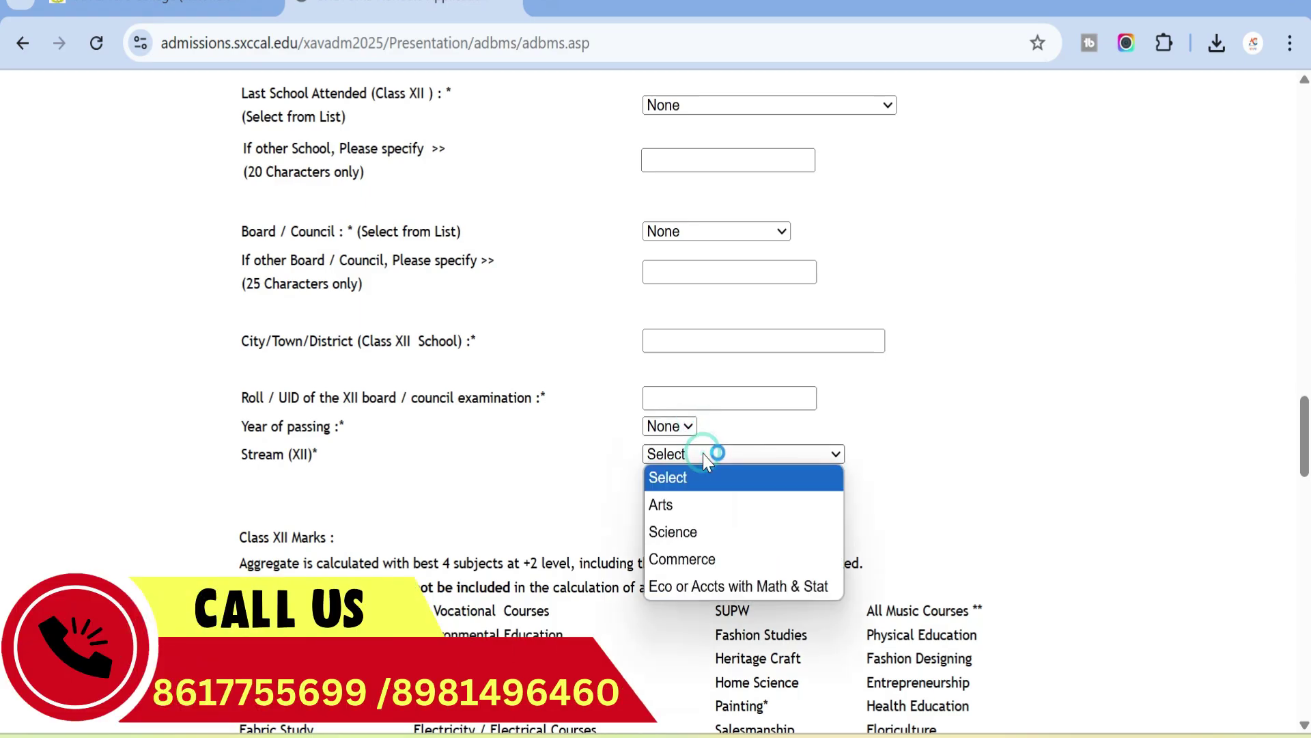
pyautogui.click(703, 454)
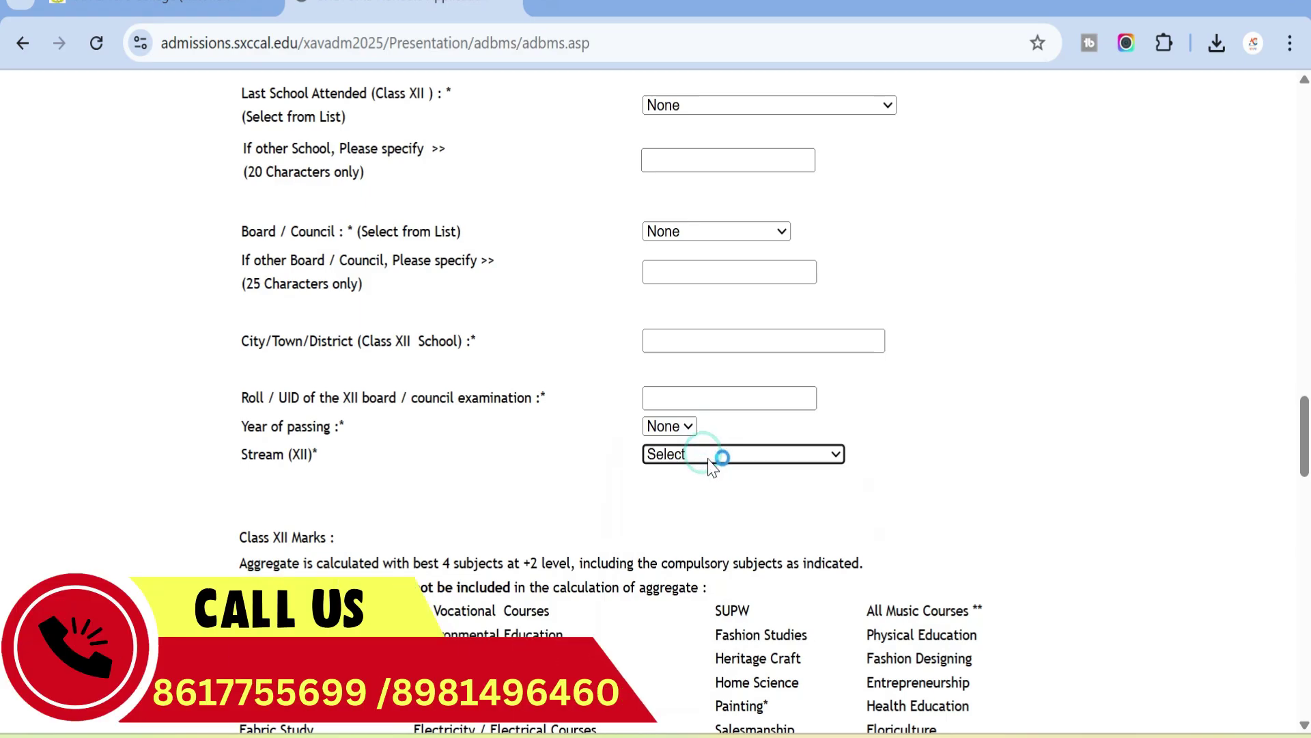
# - Review the Class XII Marks notes and go through the marks fields of the four required subjects, entering nothing
pyautogui.scroll(-1, 714, 465)
pyautogui.scroll(-3, 718, 468)
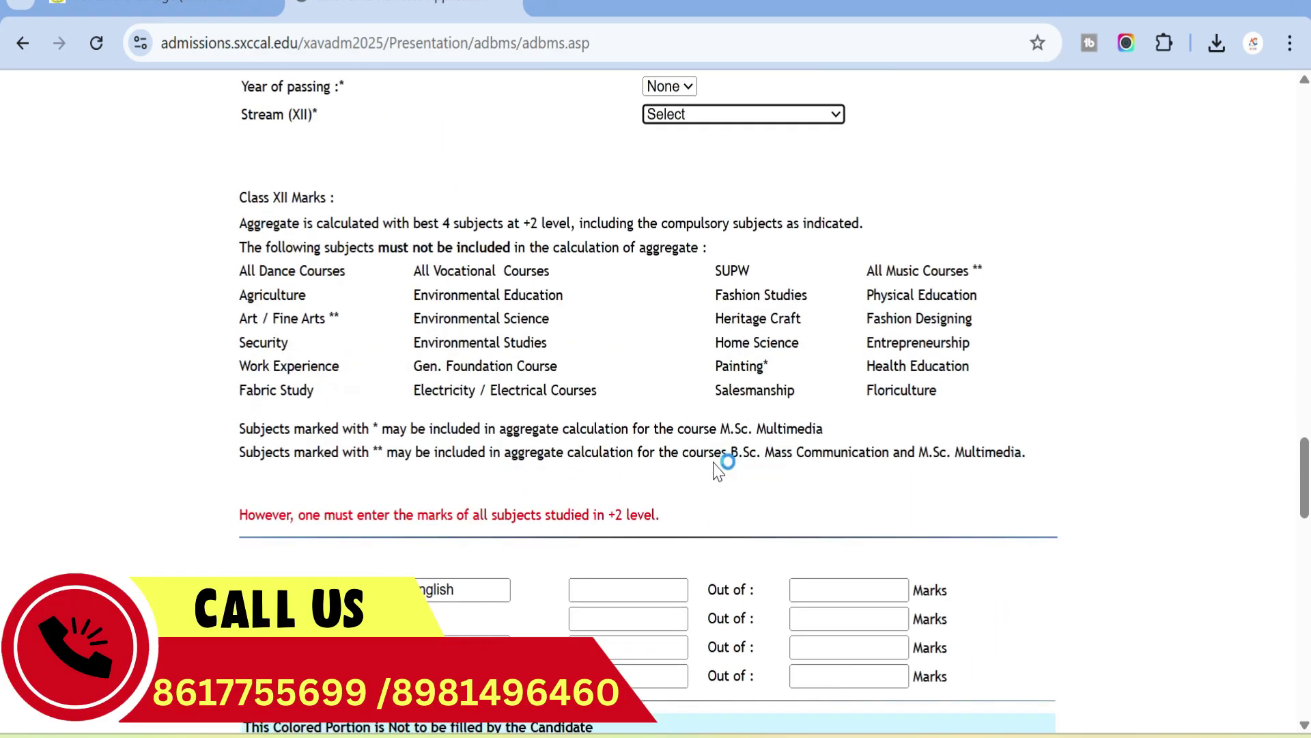
pyautogui.scroll(-3, 717, 470)
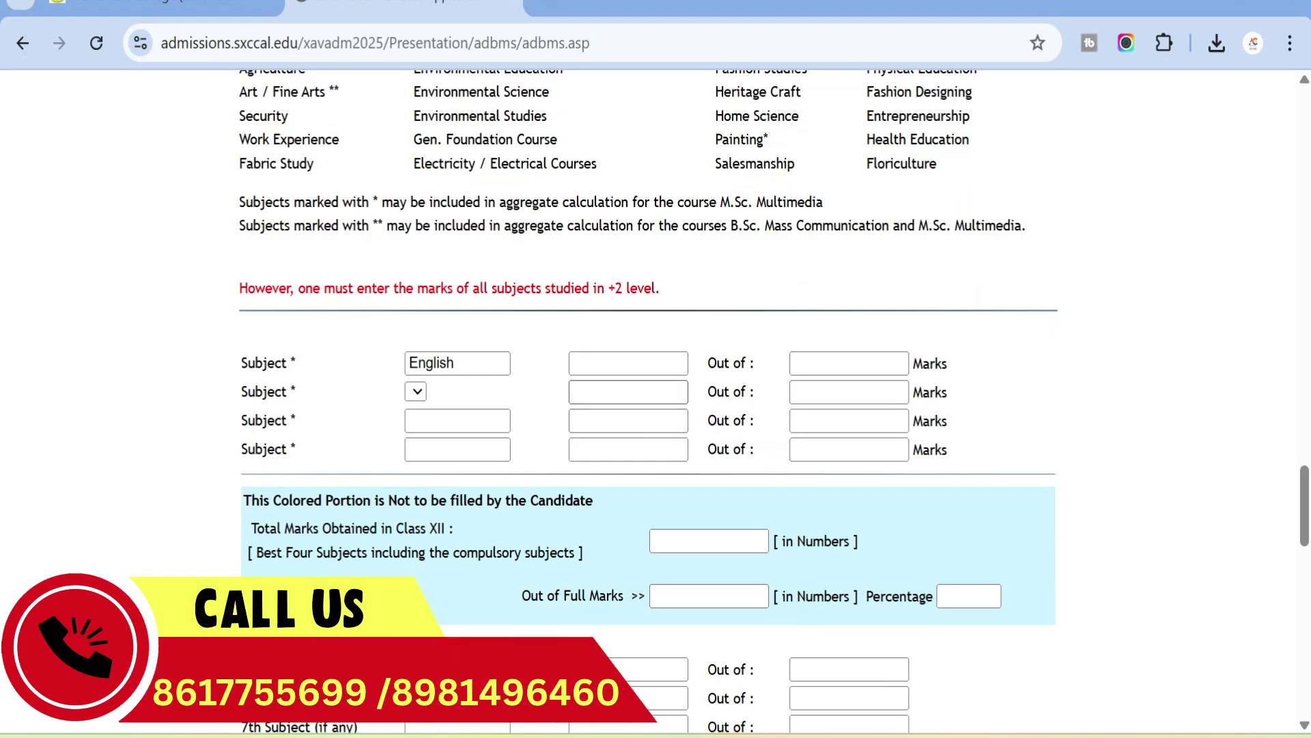
pyautogui.click(630, 366)
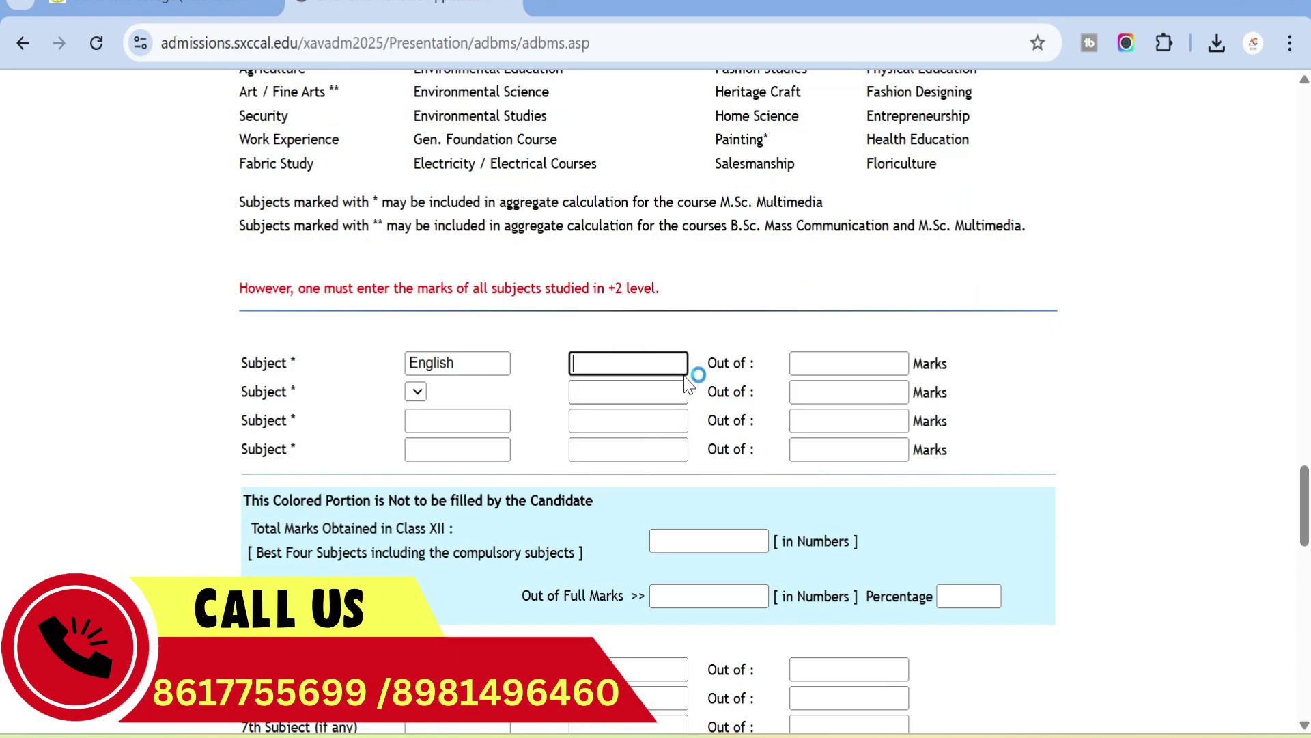
pyautogui.click(826, 357)
pyautogui.click(657, 392)
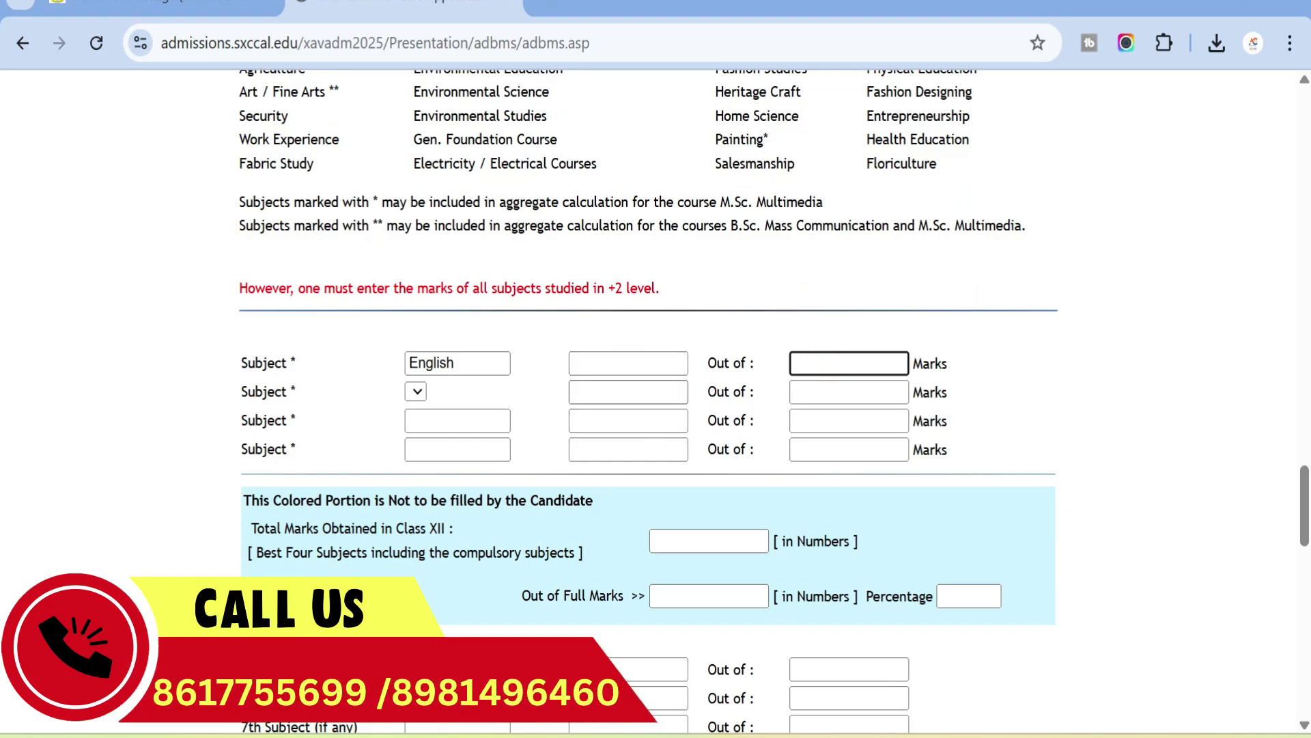
pyautogui.click(811, 390)
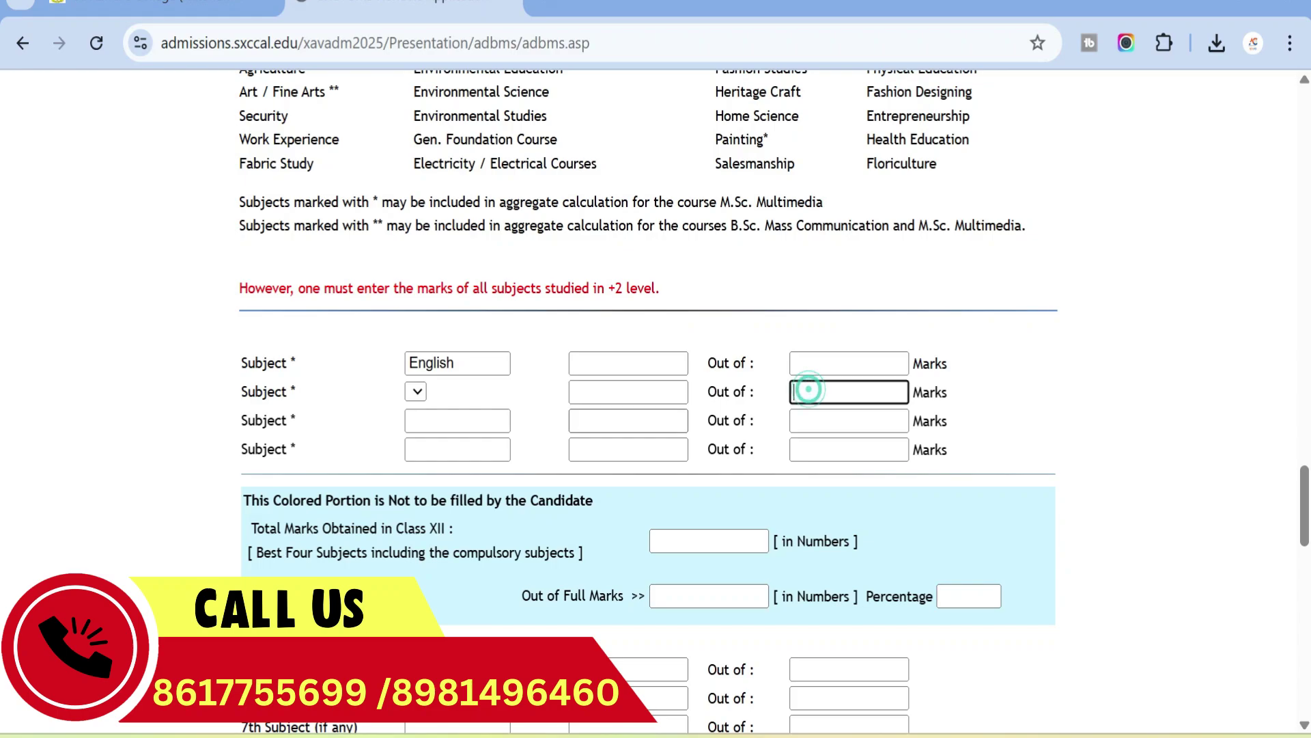
pyautogui.click(496, 418)
pyautogui.click(599, 421)
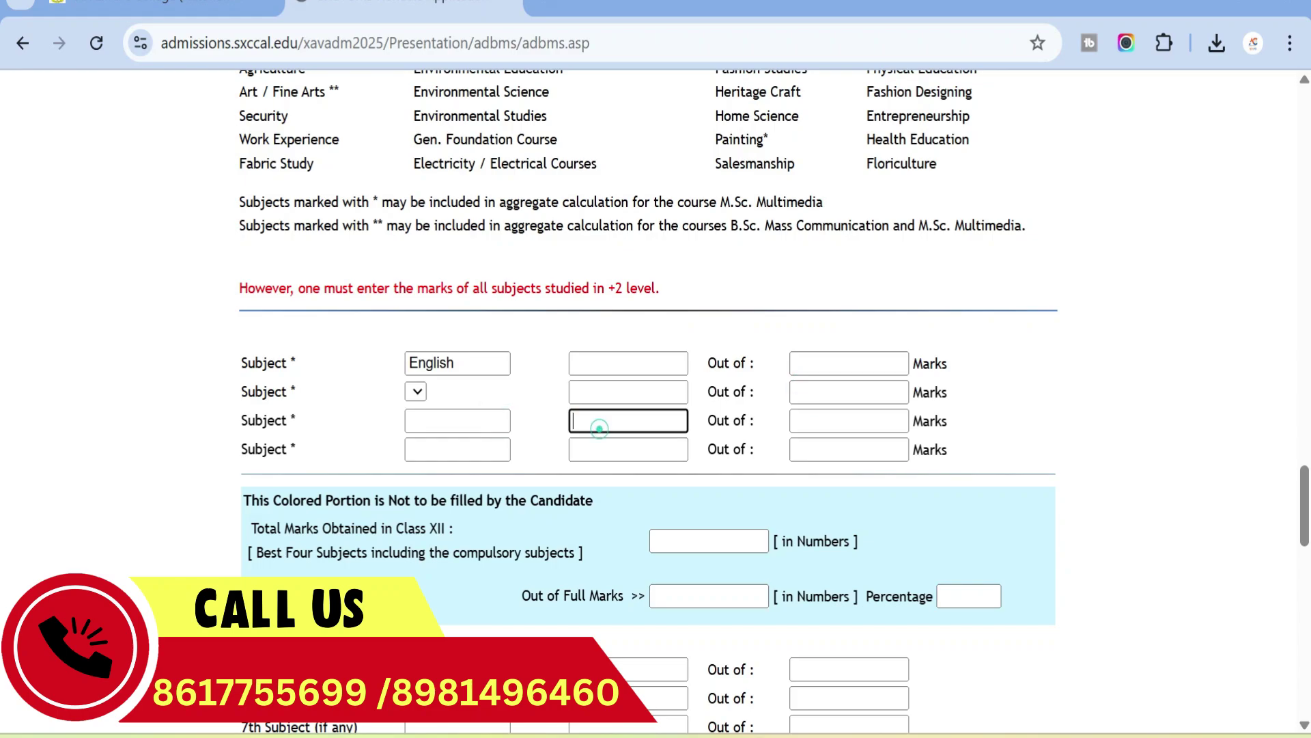
pyautogui.click(796, 418)
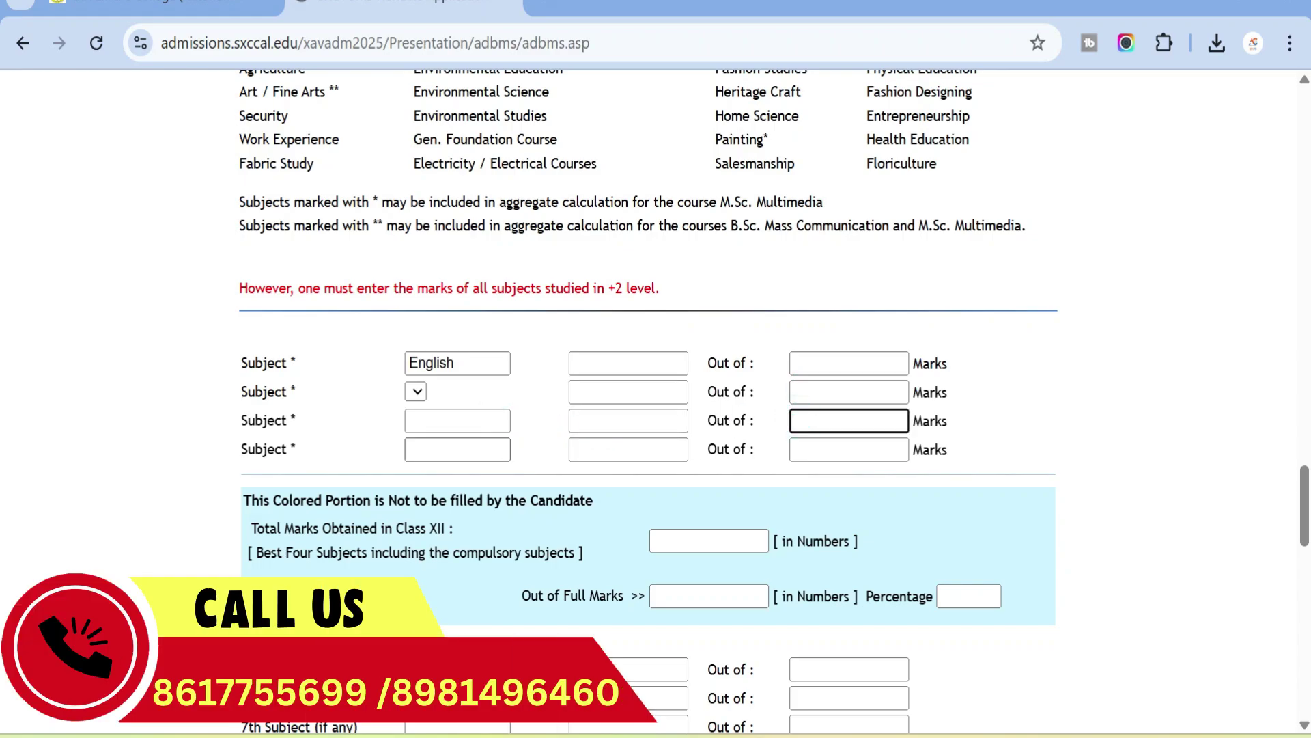
pyautogui.click(492, 449)
pyautogui.click(583, 453)
pyautogui.click(816, 452)
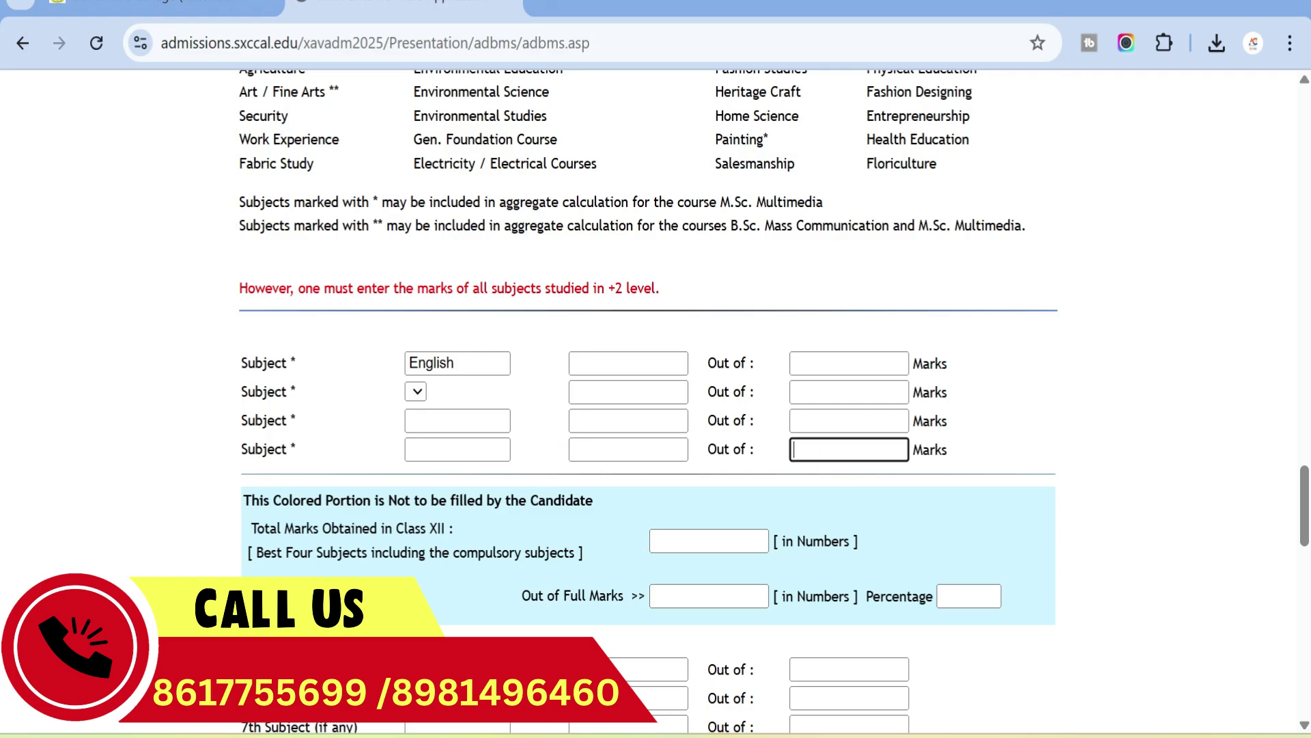
# - Go through the name, marks and out-of fields for the 5th to 8th subjects without filling them
pyautogui.scroll(-5, 816, 452)
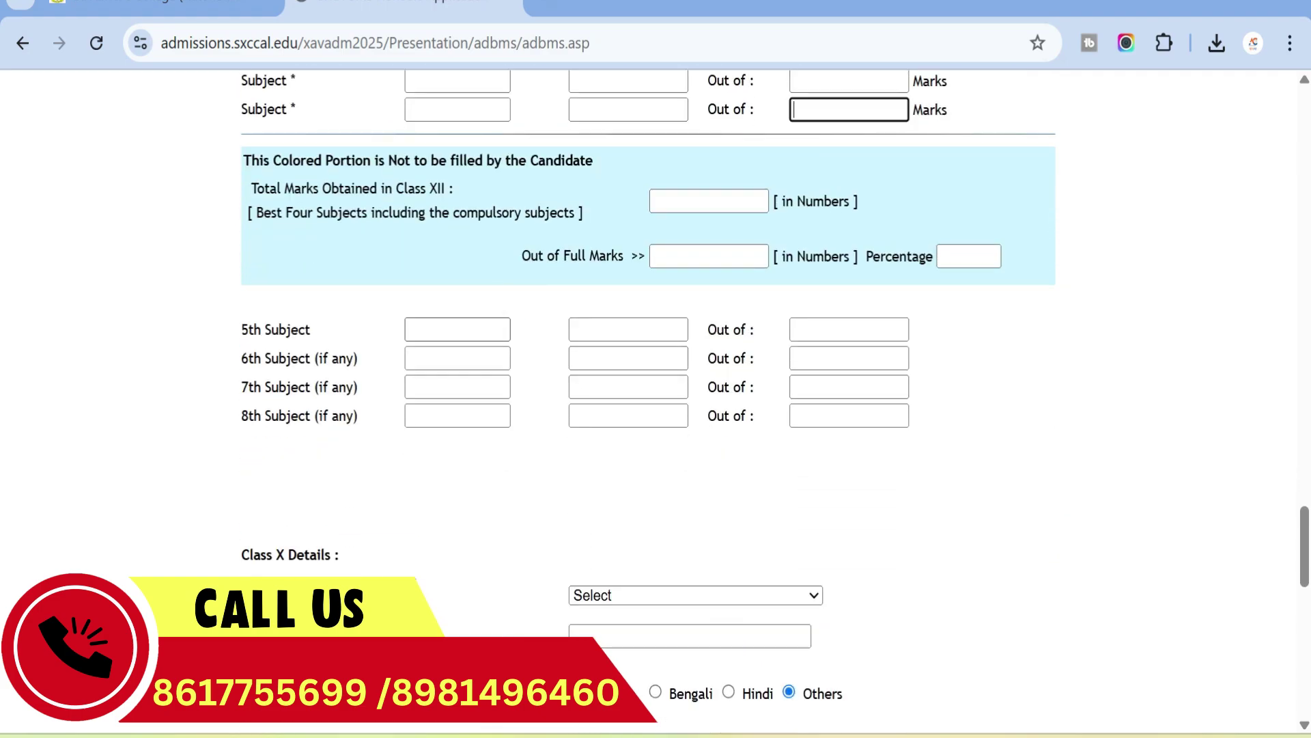
pyautogui.click(462, 328)
pyautogui.click(611, 325)
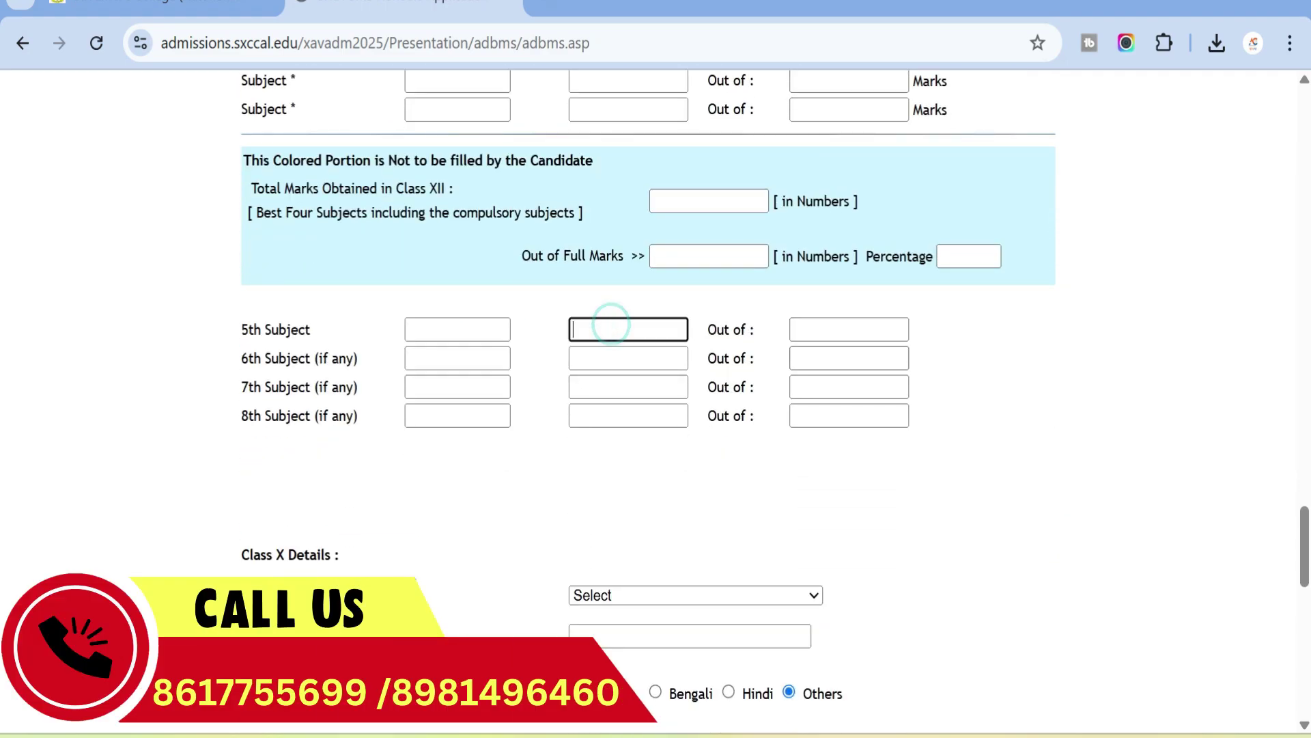
pyautogui.click(824, 327)
pyautogui.click(476, 355)
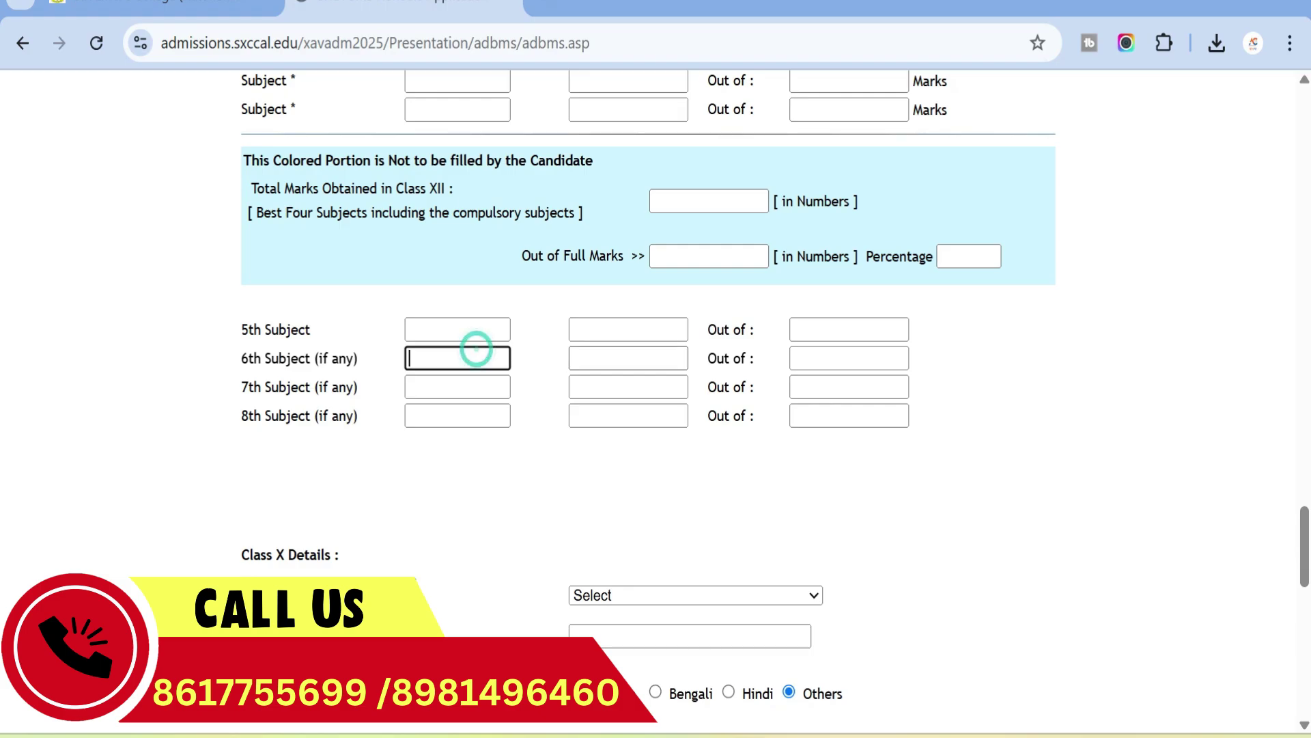
pyautogui.click(601, 358)
pyautogui.click(808, 357)
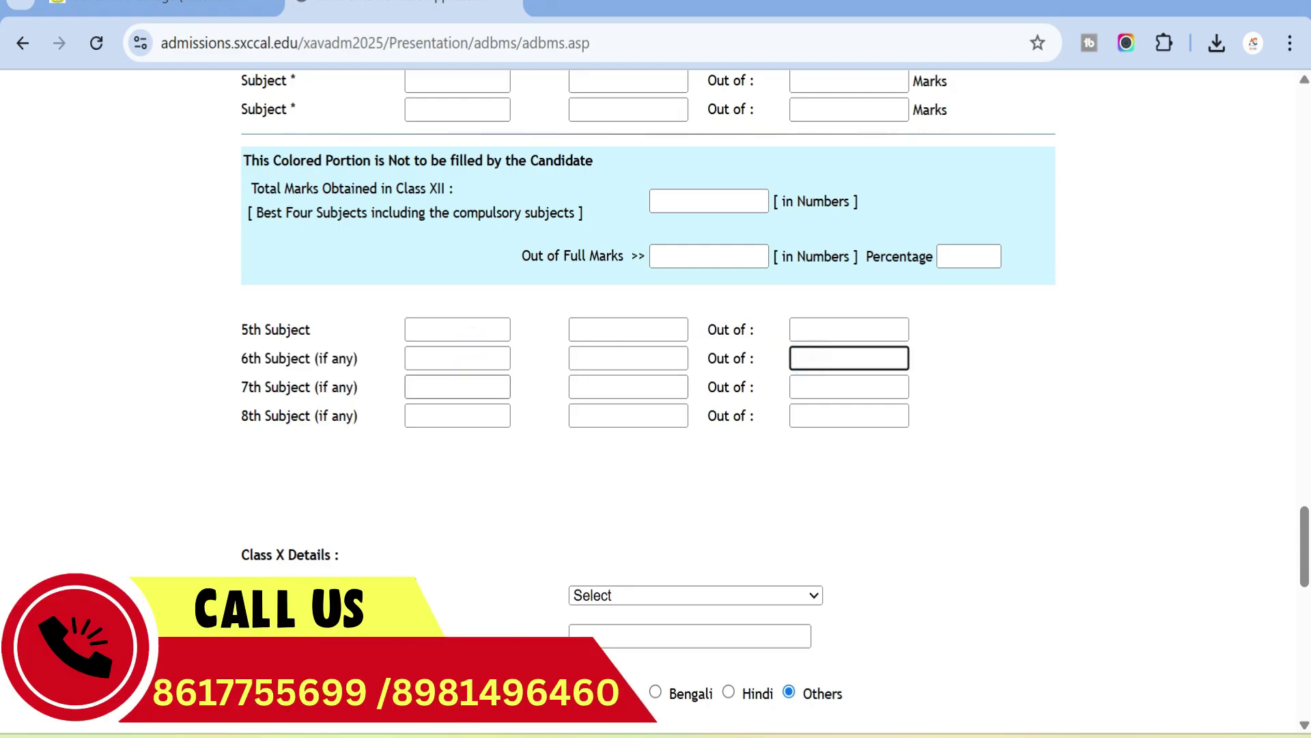
pyautogui.click(478, 384)
pyautogui.click(645, 375)
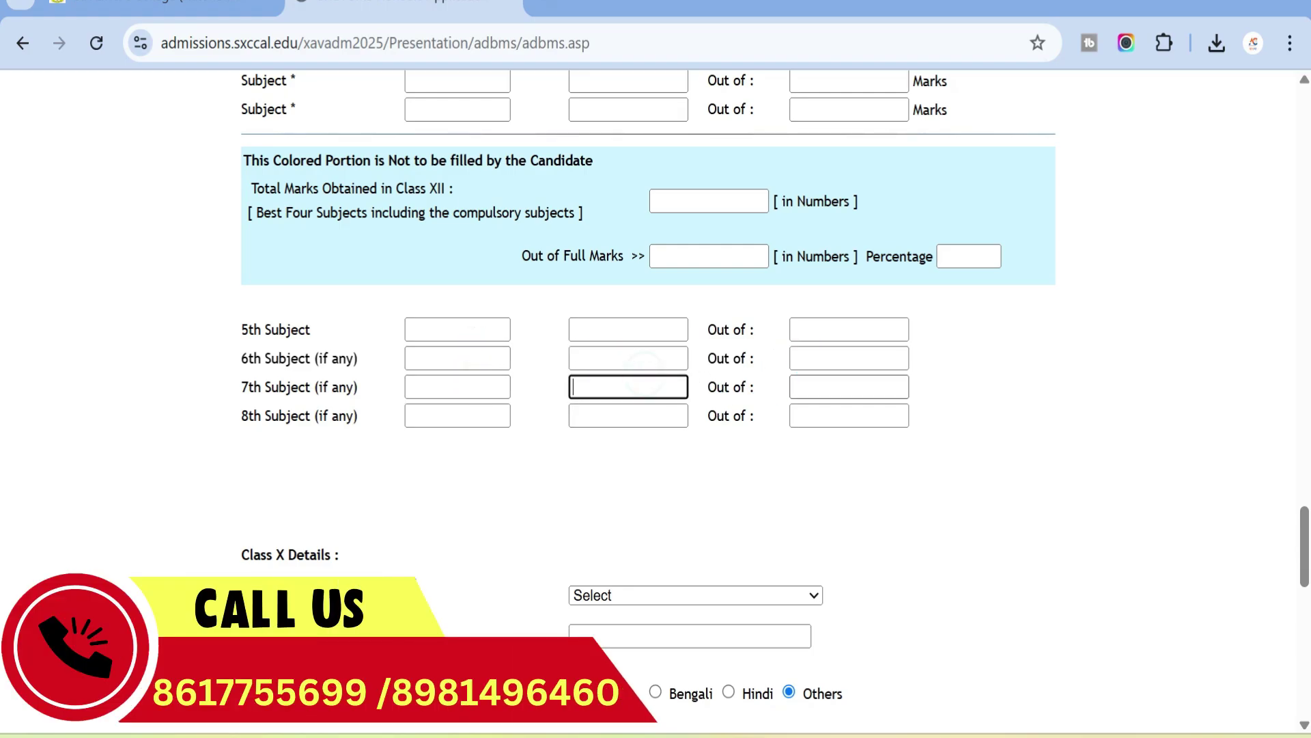
pyautogui.click(824, 381)
pyautogui.click(459, 413)
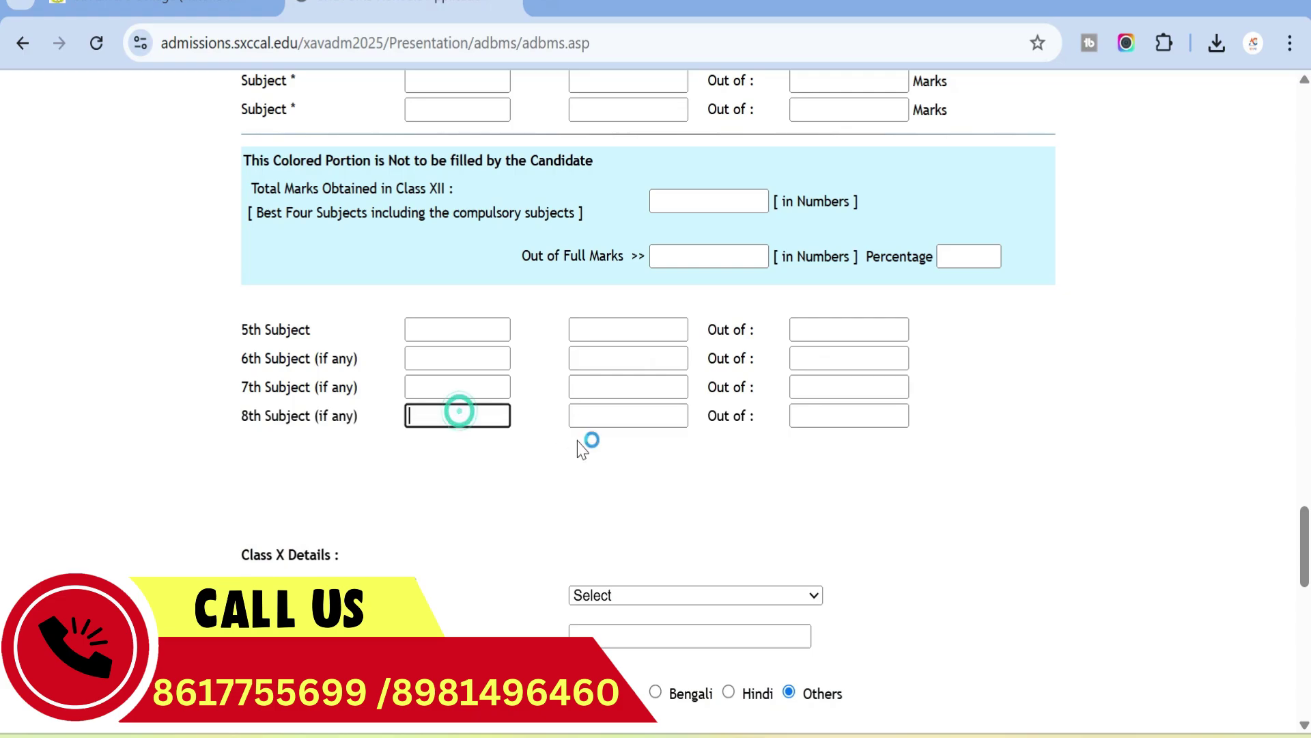
pyautogui.click(583, 411)
pyautogui.click(820, 412)
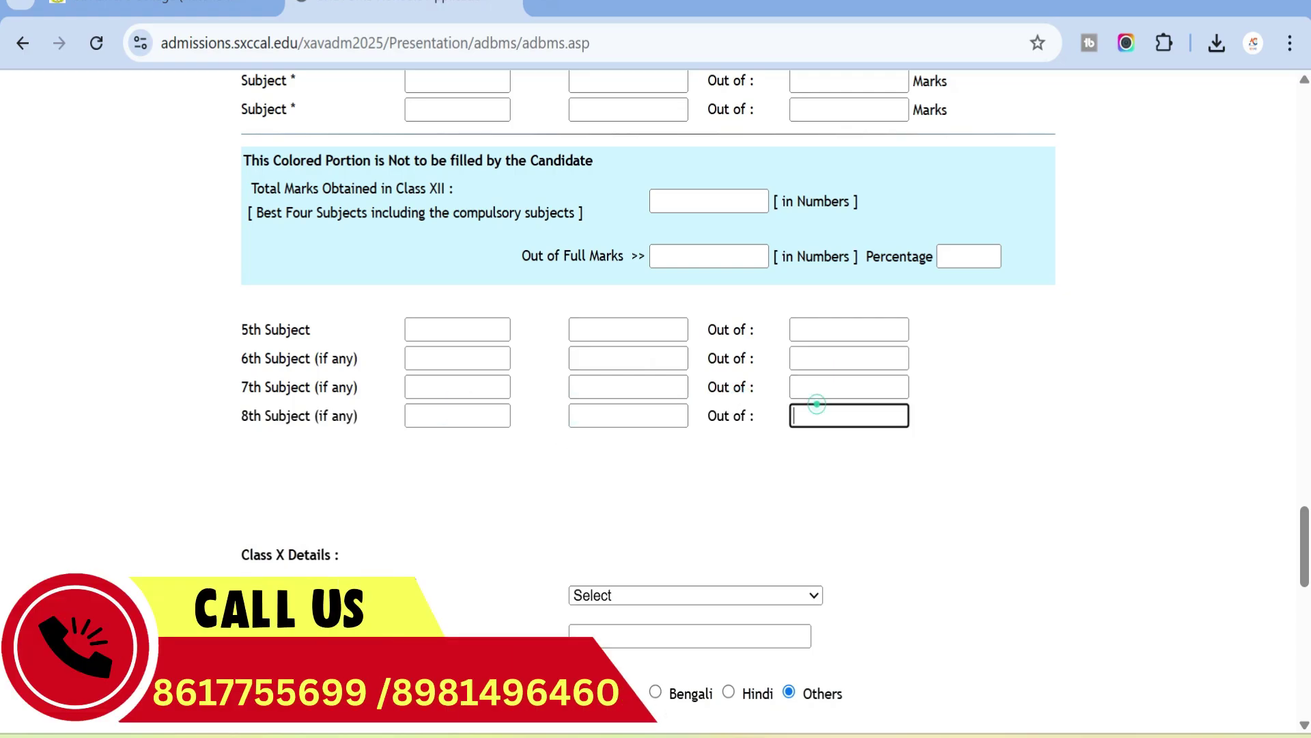
# - Review the Class X school choices and other school field without filling them, and set the Class X medium of study to English
pyautogui.click(707, 596)
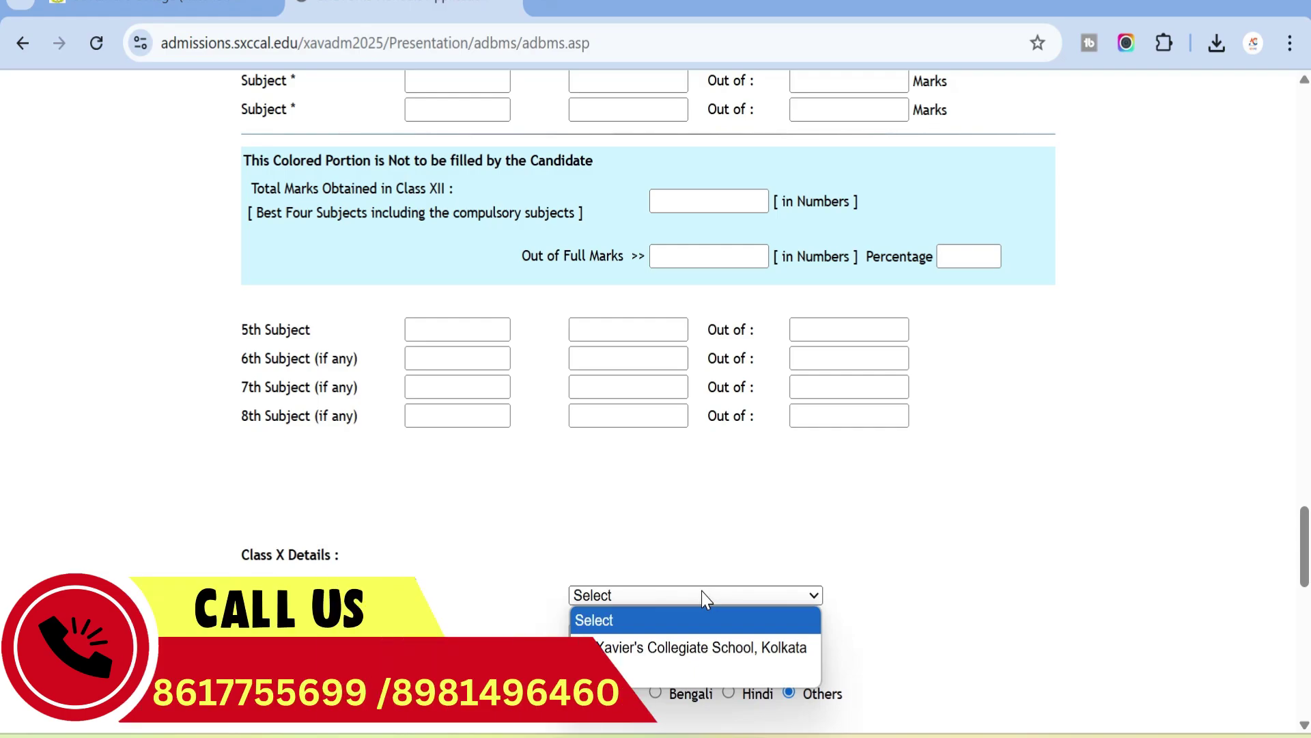
pyautogui.click(707, 596)
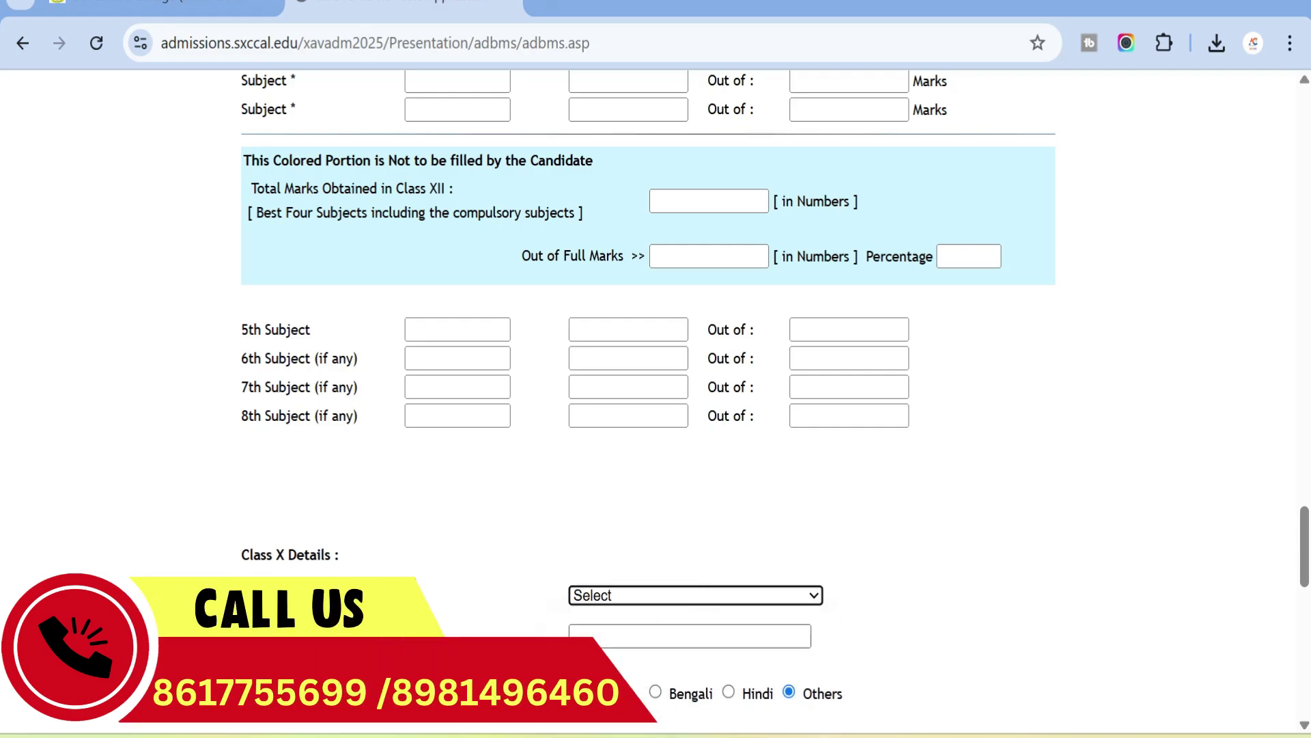
pyautogui.click(697, 635)
pyautogui.scroll(-5, 682, 615)
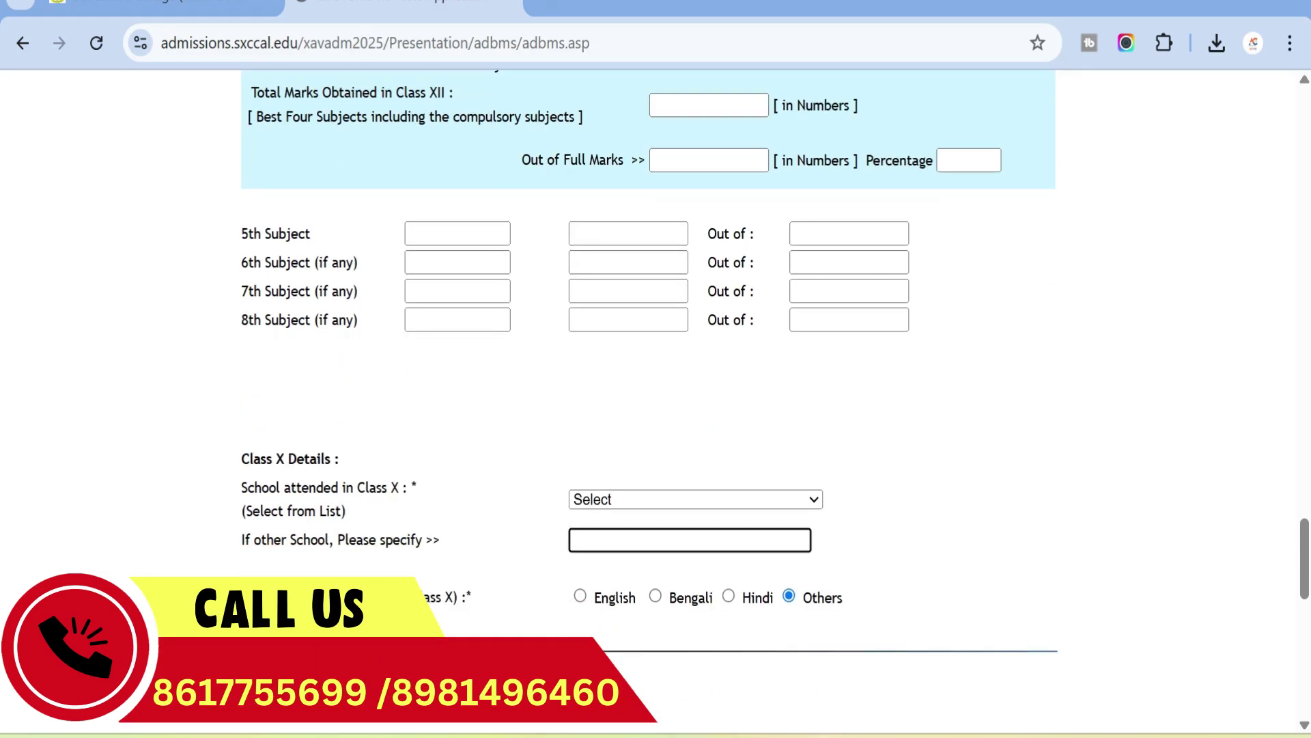
pyautogui.click(657, 534)
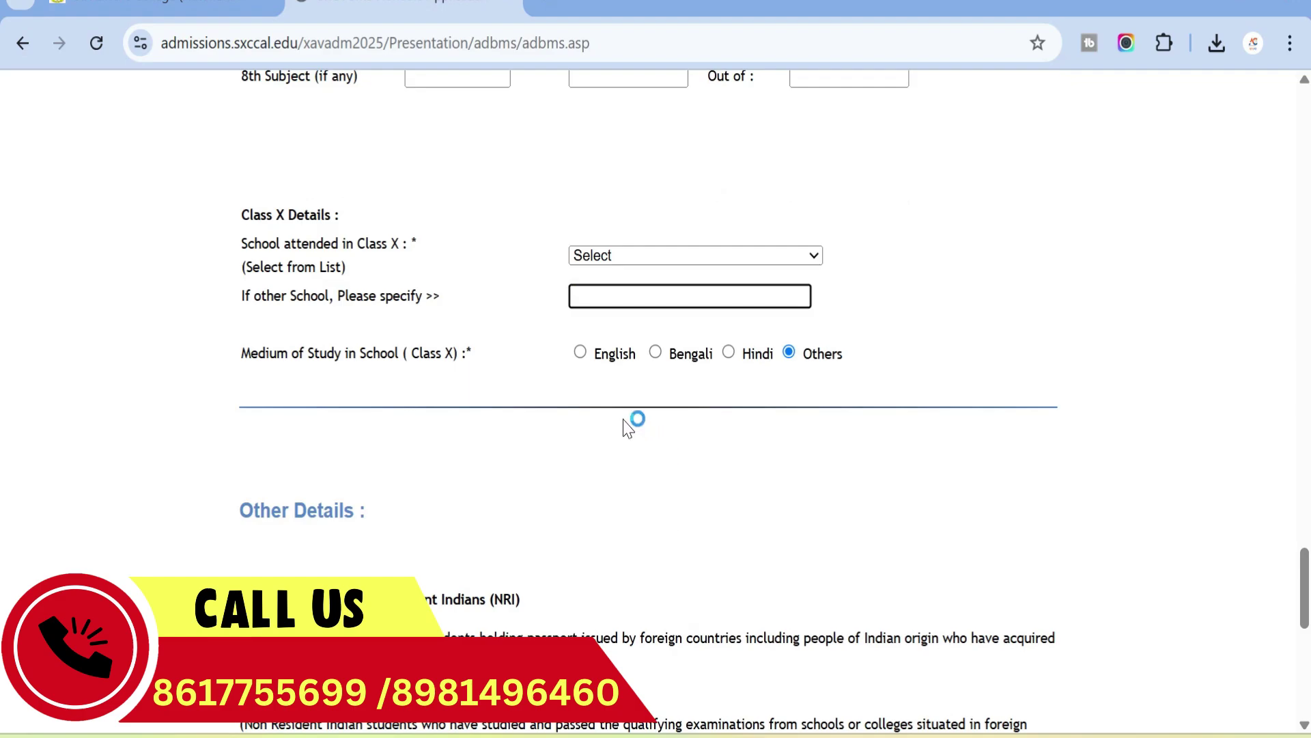
pyautogui.click(581, 352)
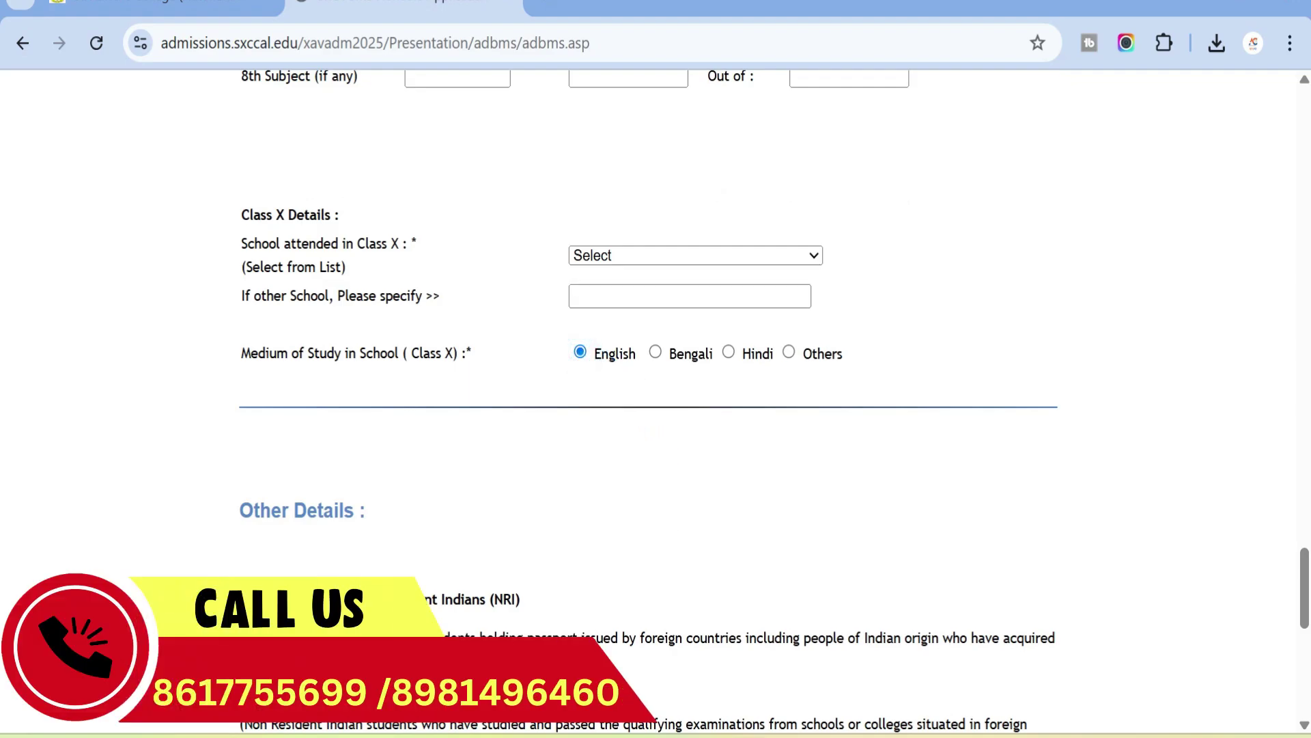
# - Go through the Bengali and Hindi choices for the Class X medium of study and set it to Others
pyautogui.click(656, 357)
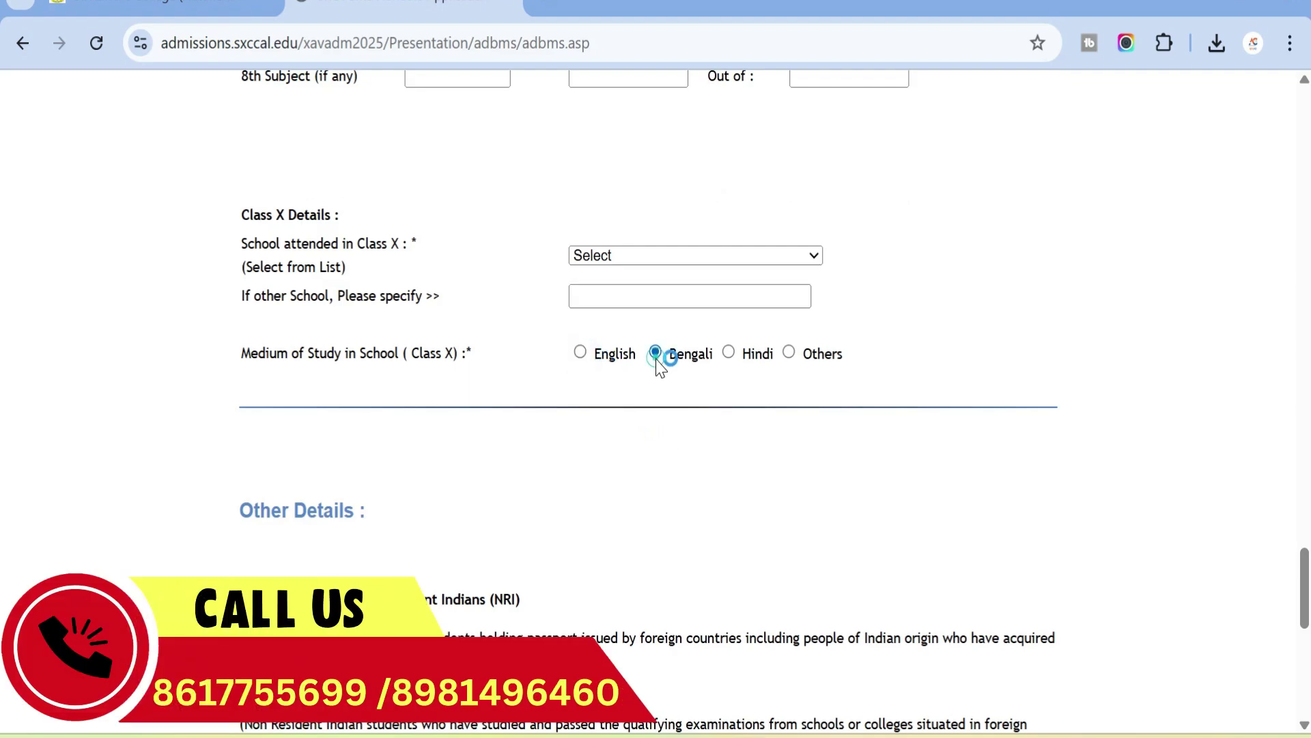
pyautogui.click(734, 359)
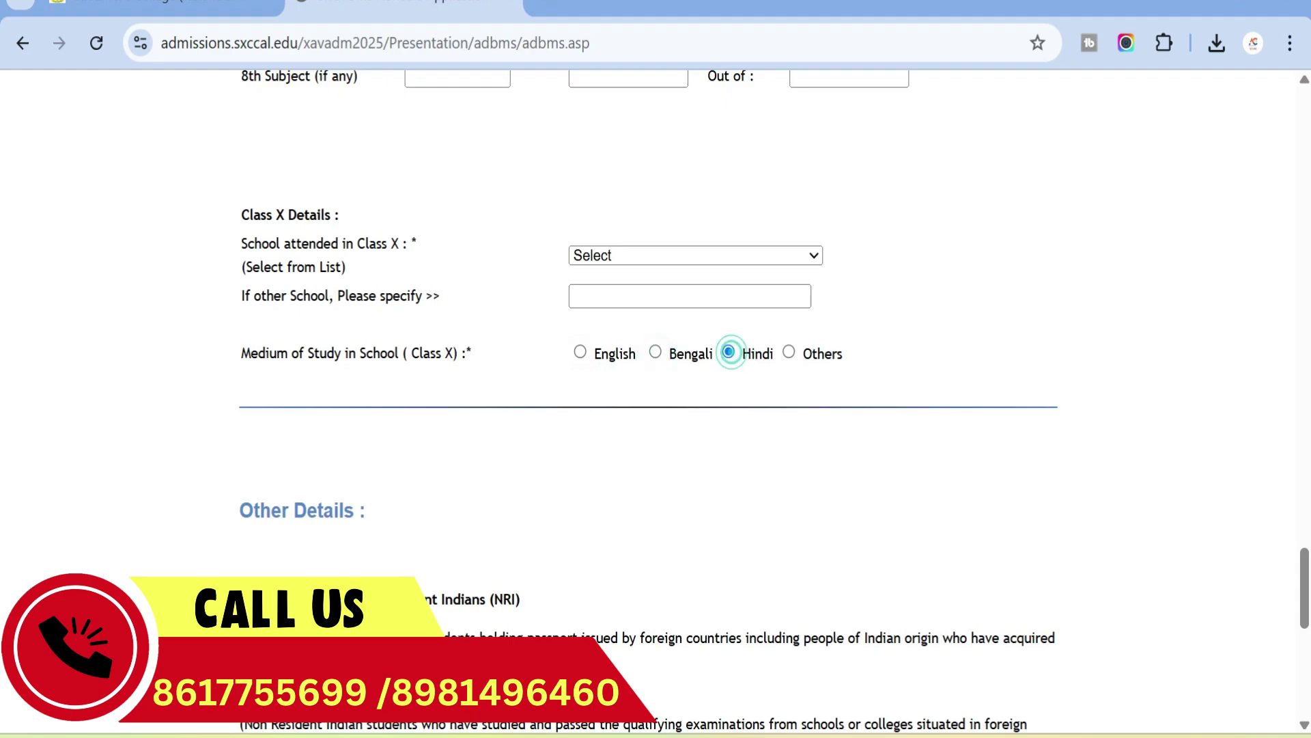
pyautogui.click(790, 353)
# - Review the Foreign National / NRI status choices under Other Details without changing the selection
pyautogui.scroll(-6, 776, 396)
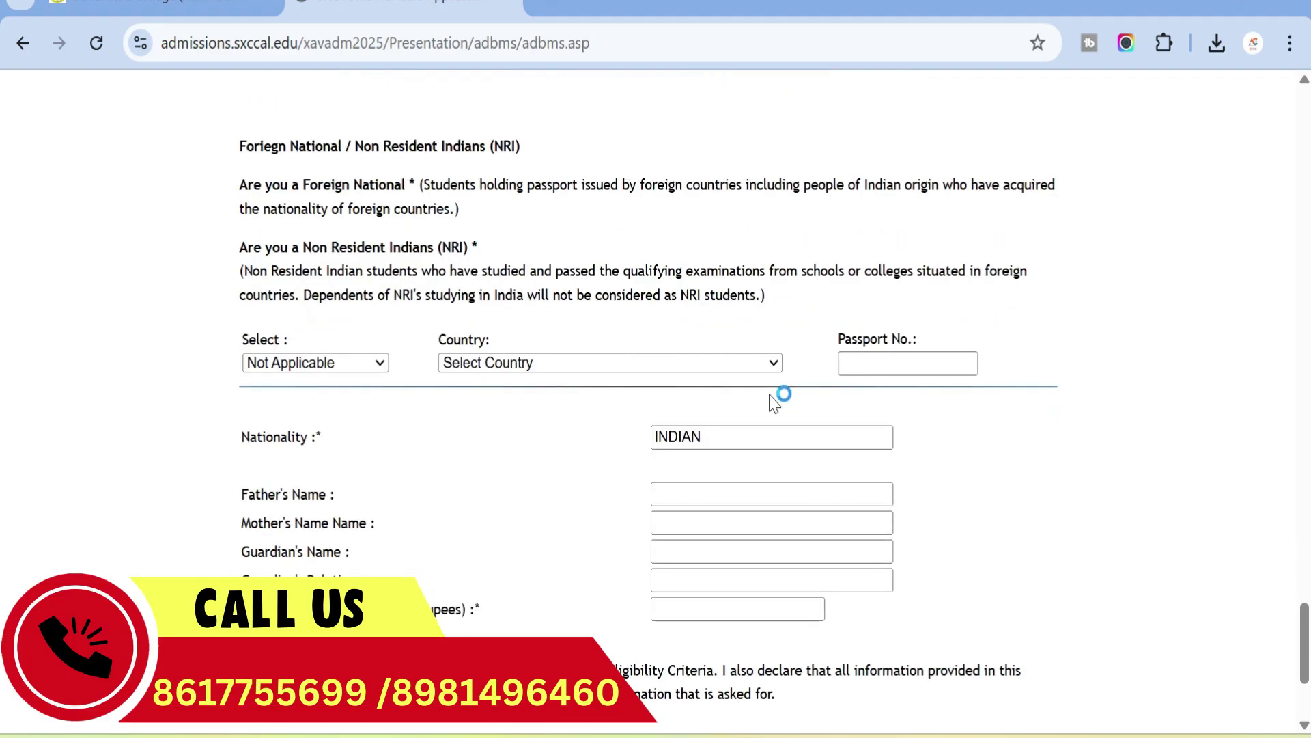
pyautogui.click(367, 368)
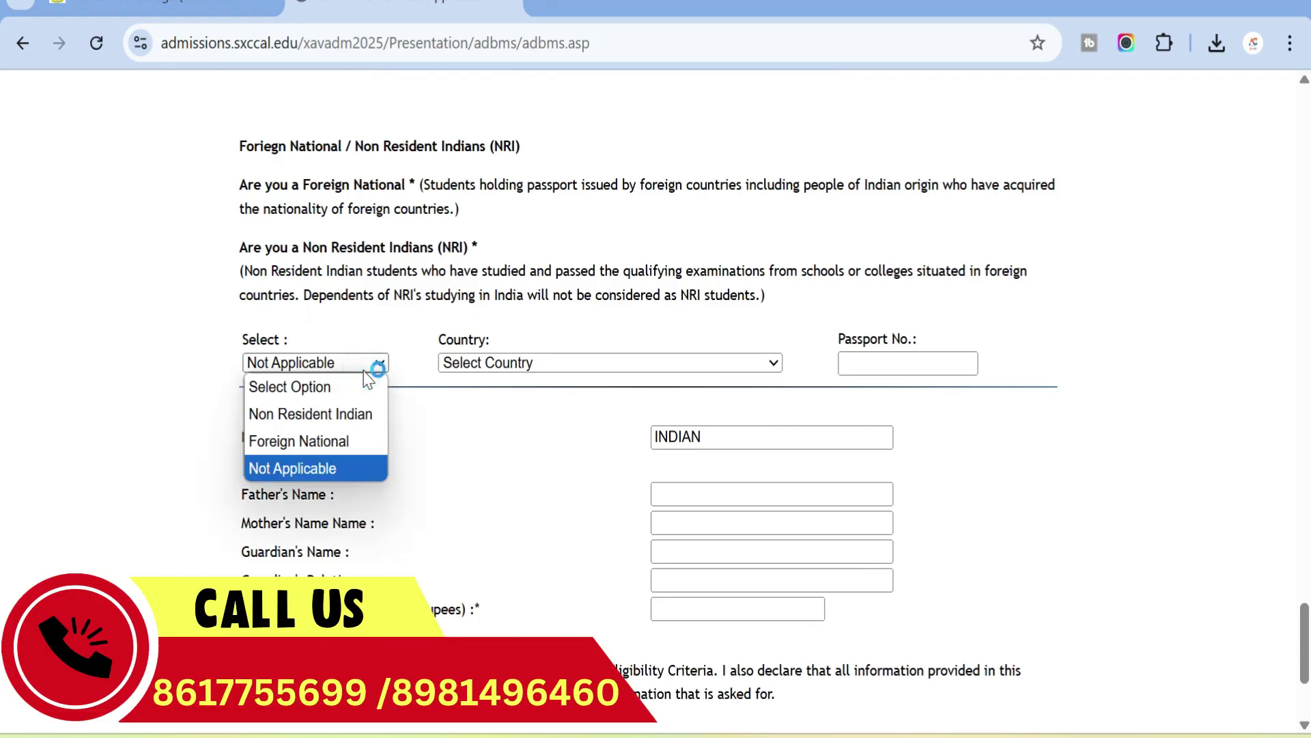
pyautogui.click(365, 368)
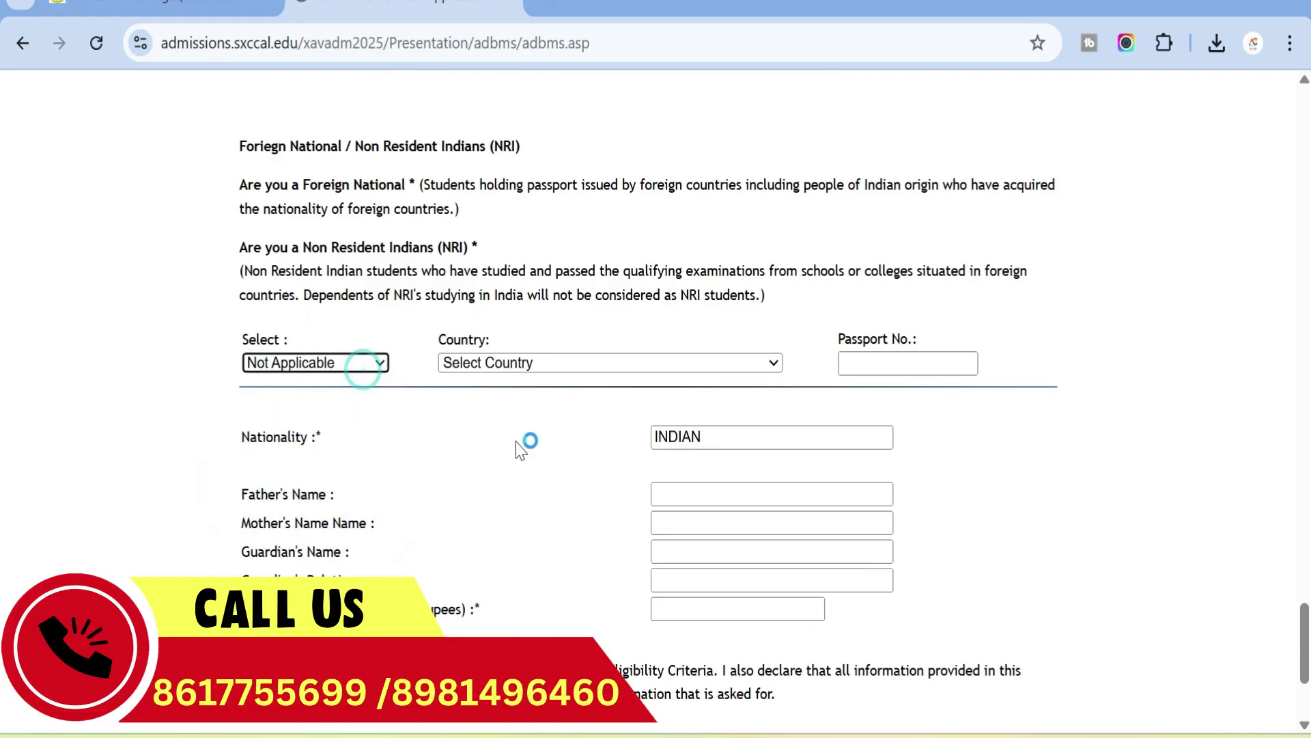
# - Go through the nationality, parents' names, guardian's name and relation, and monthly family income fields without entering anything
pyautogui.click(665, 437)
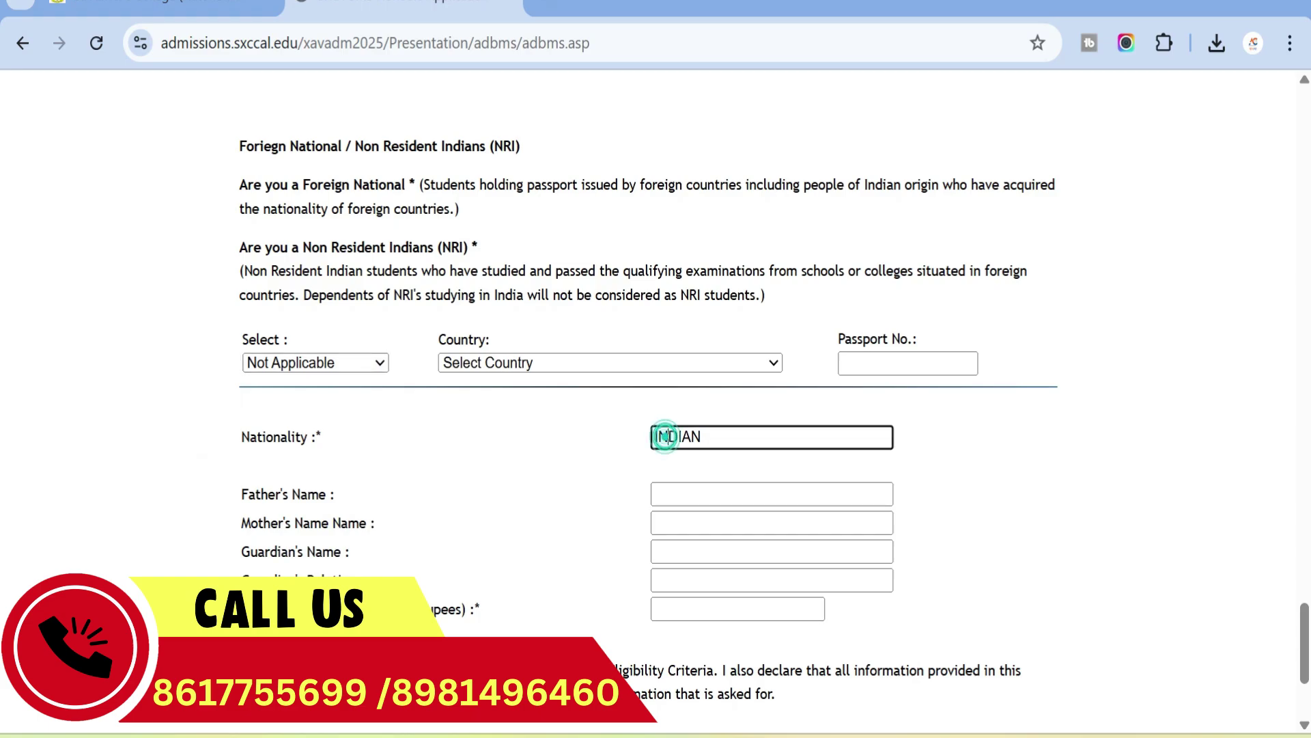
pyautogui.click(667, 492)
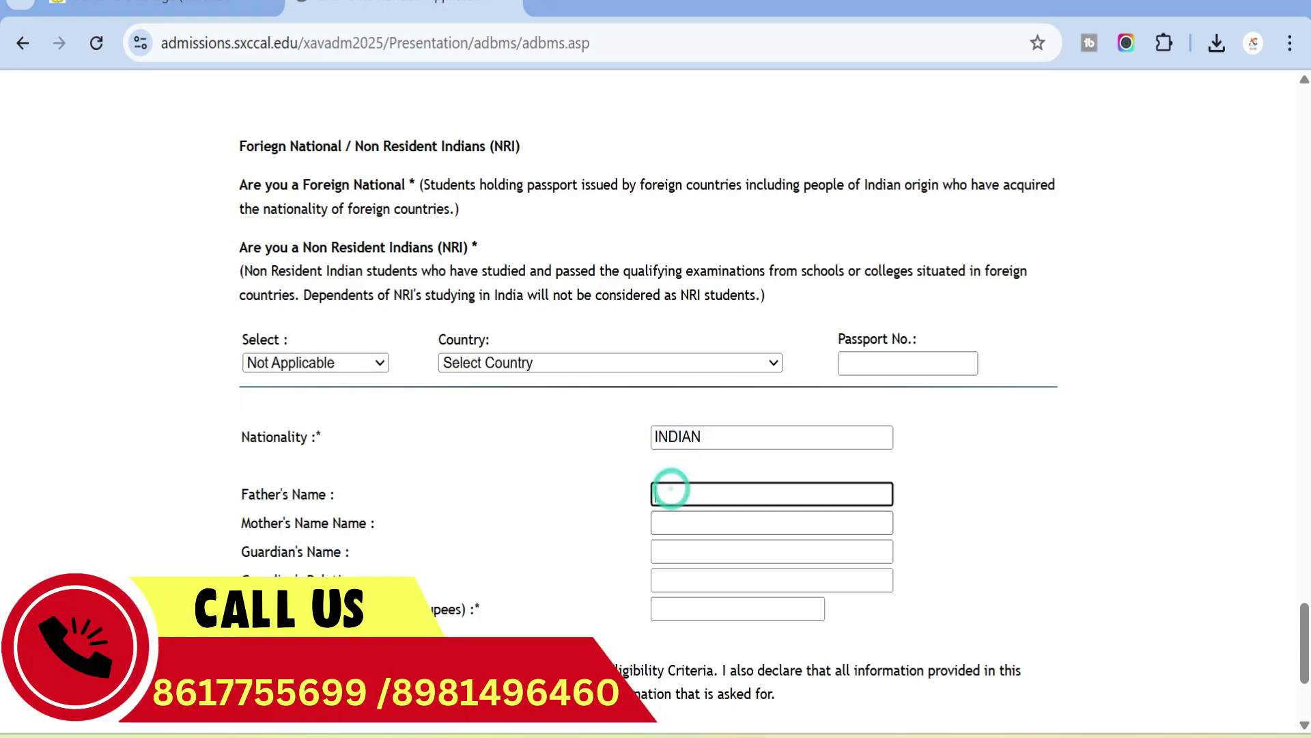
pyautogui.press('Tab')
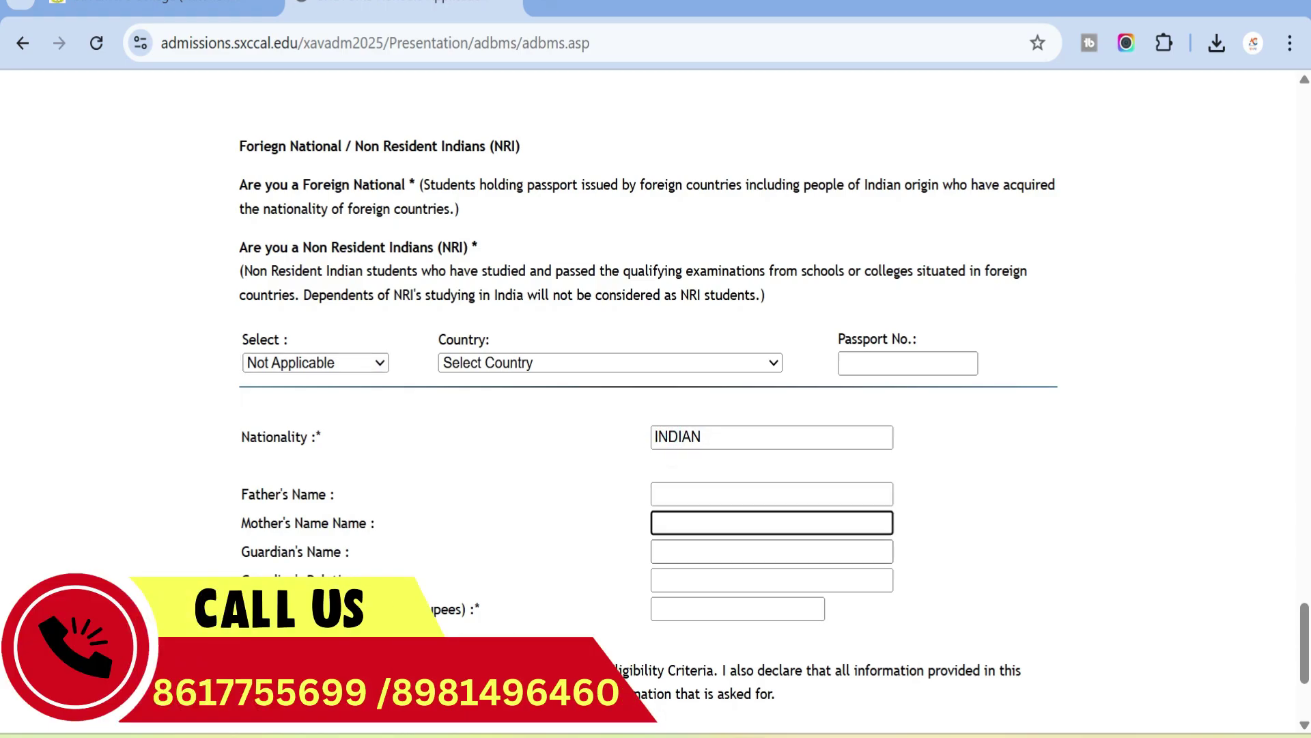
pyautogui.press('Tab')
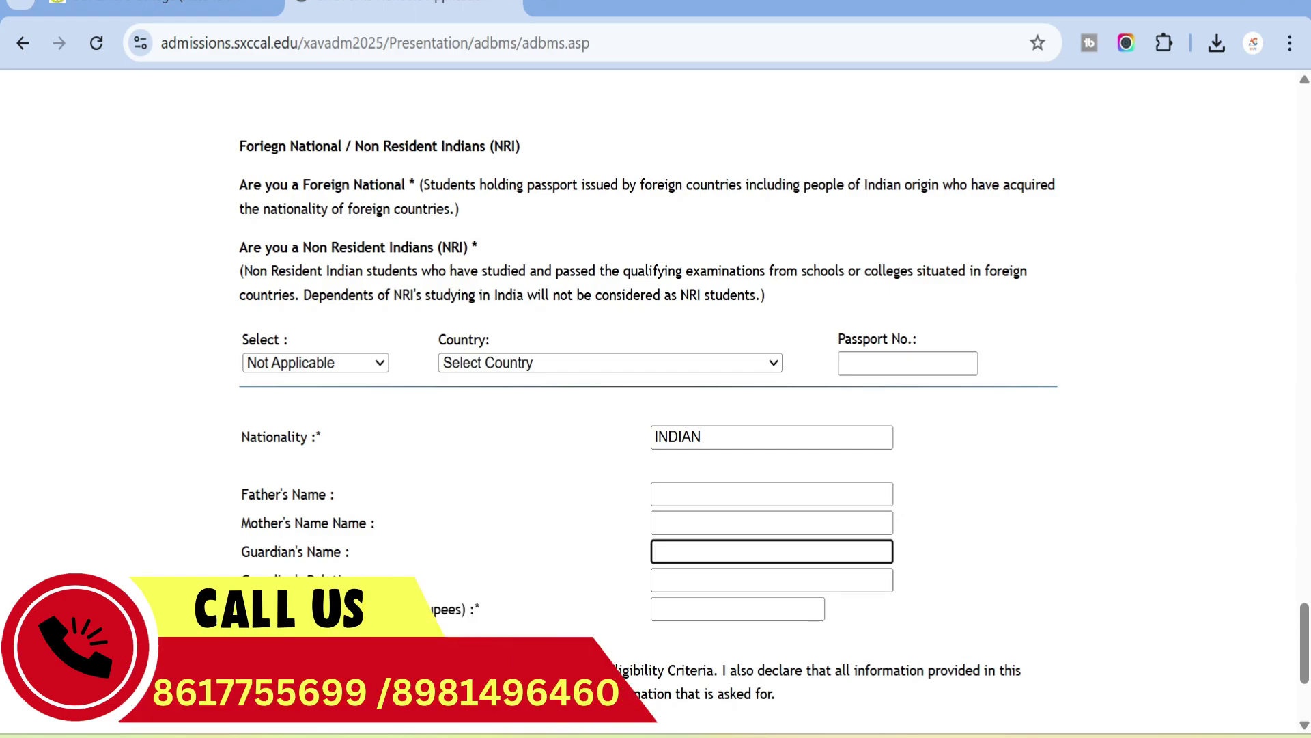
pyautogui.press('Tab')
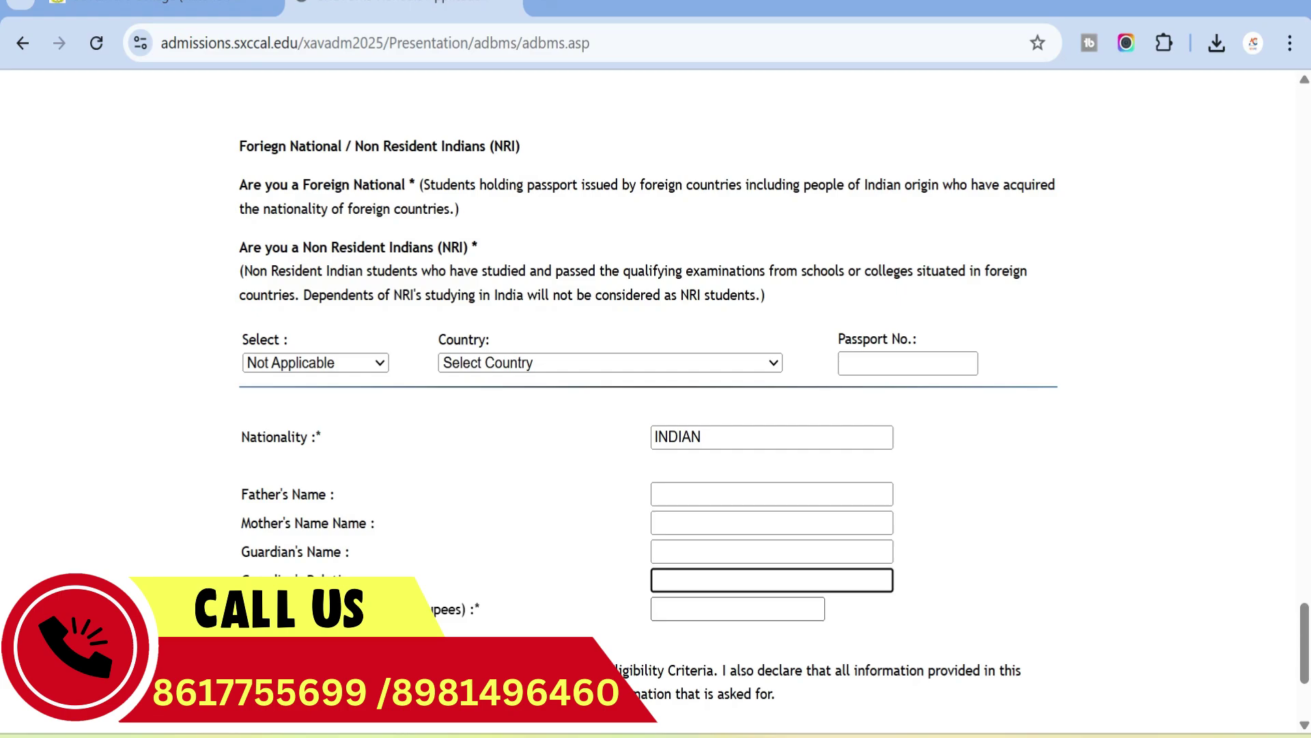
pyautogui.press('Tab')
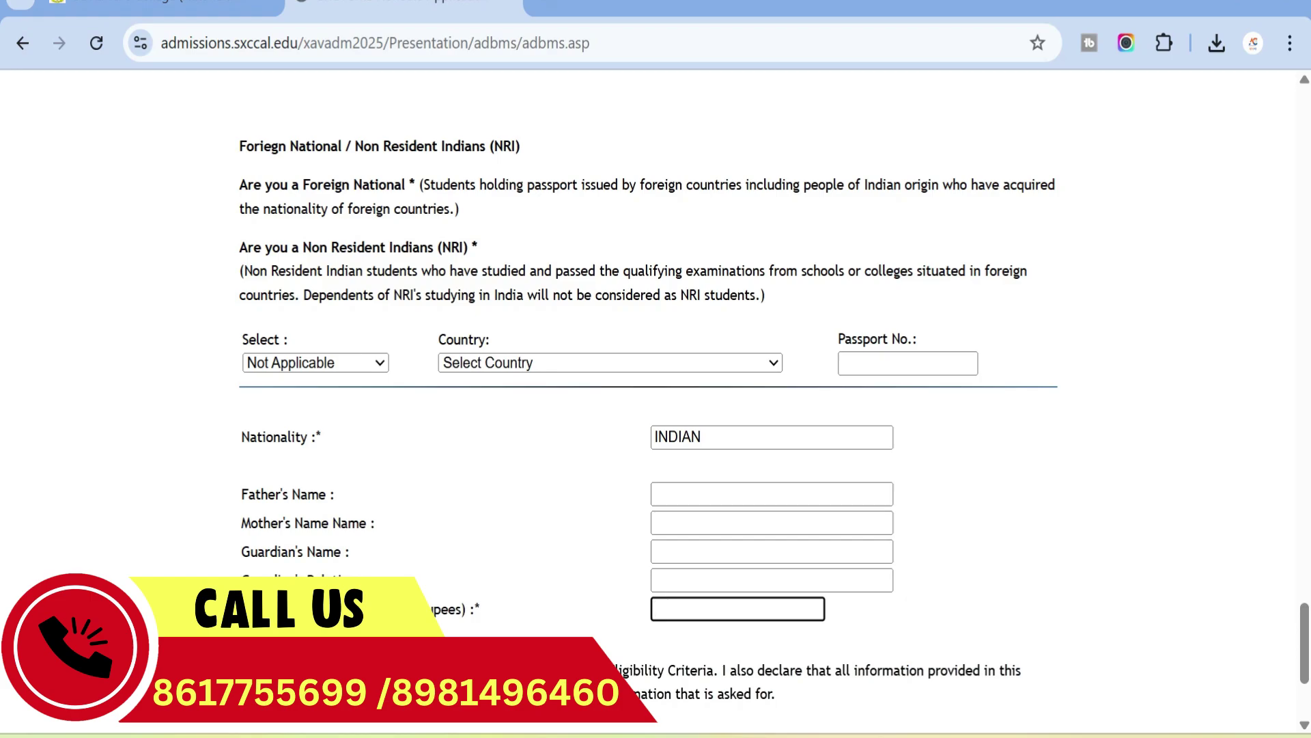
# - Examine the eligibility declaration and the submission notes at the end of the form without submitting it
pyautogui.scroll(-1, 656, 410)
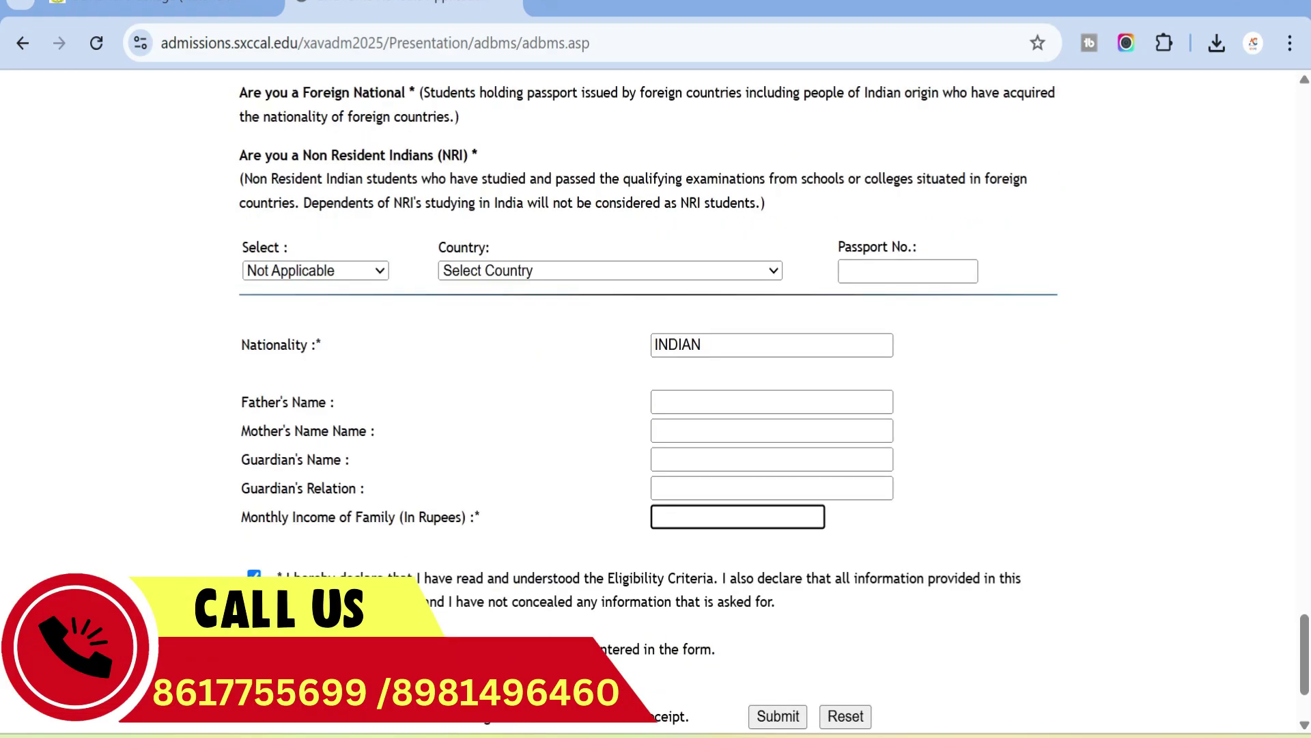
pyautogui.scroll(-2, 655, 410)
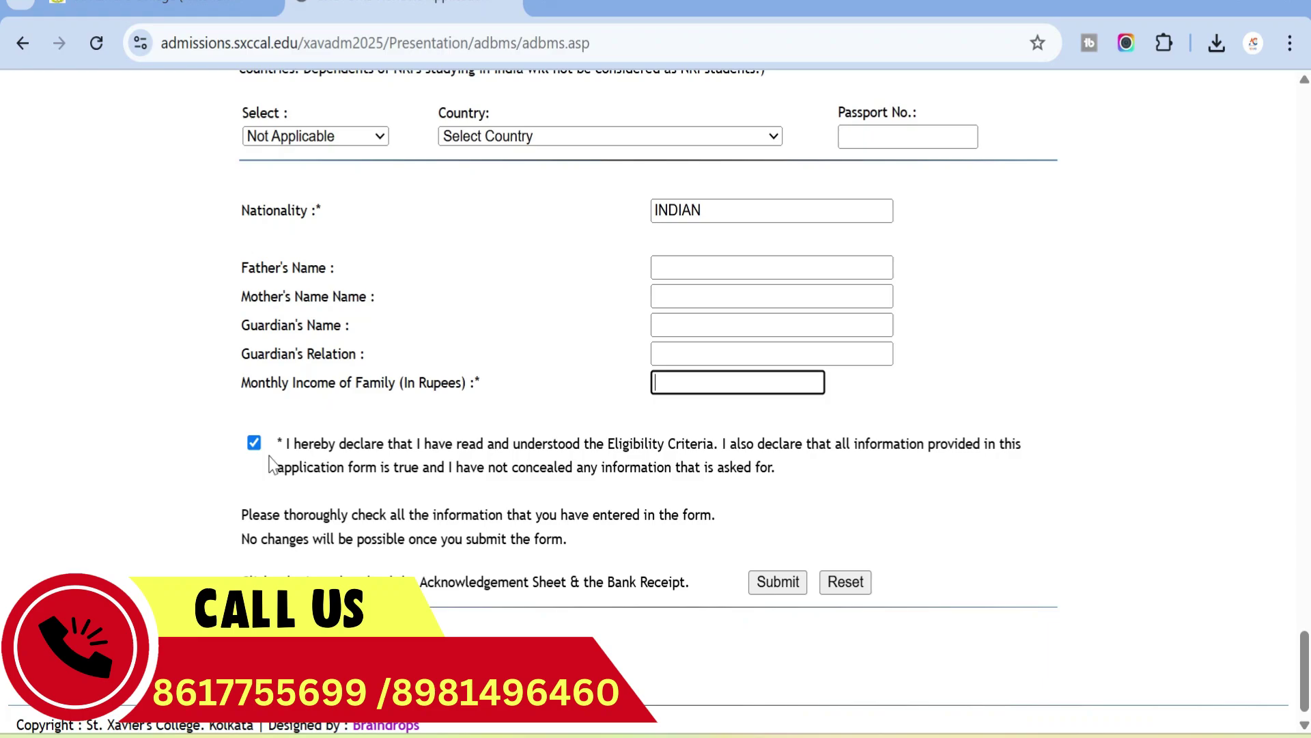
pyautogui.click(569, 569)
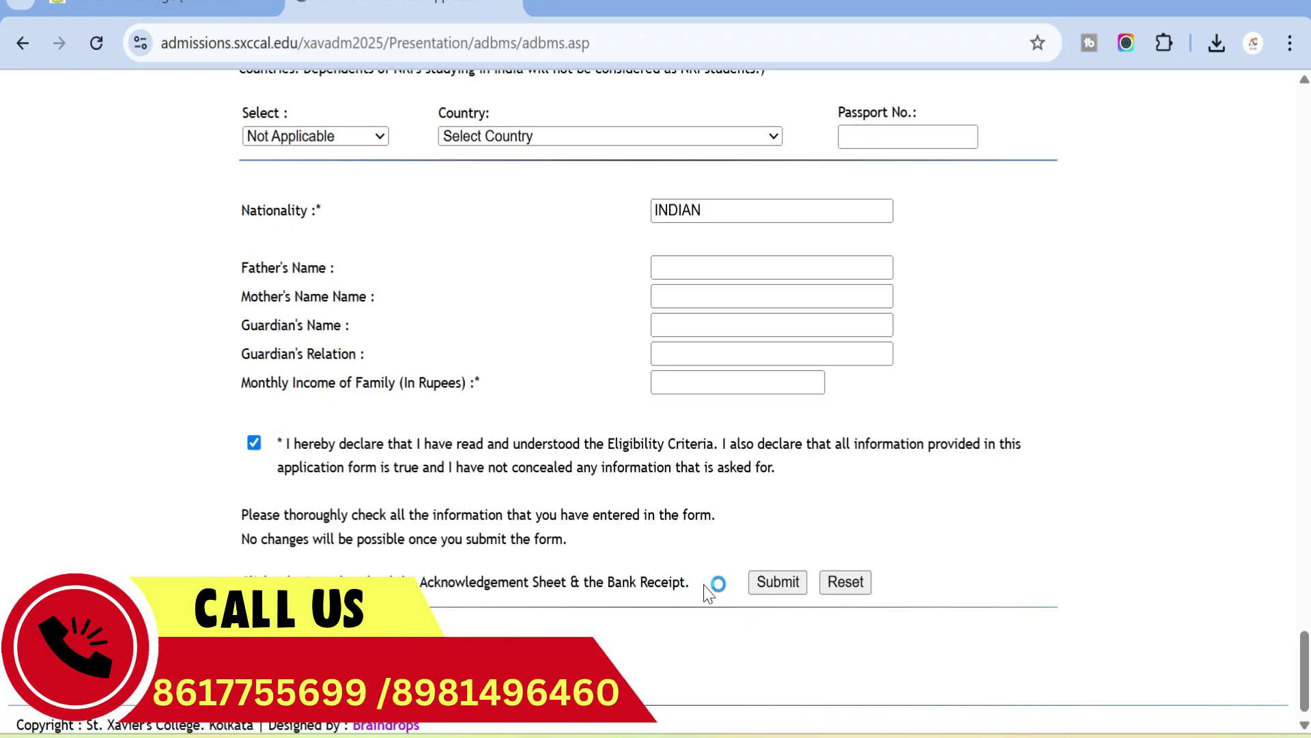